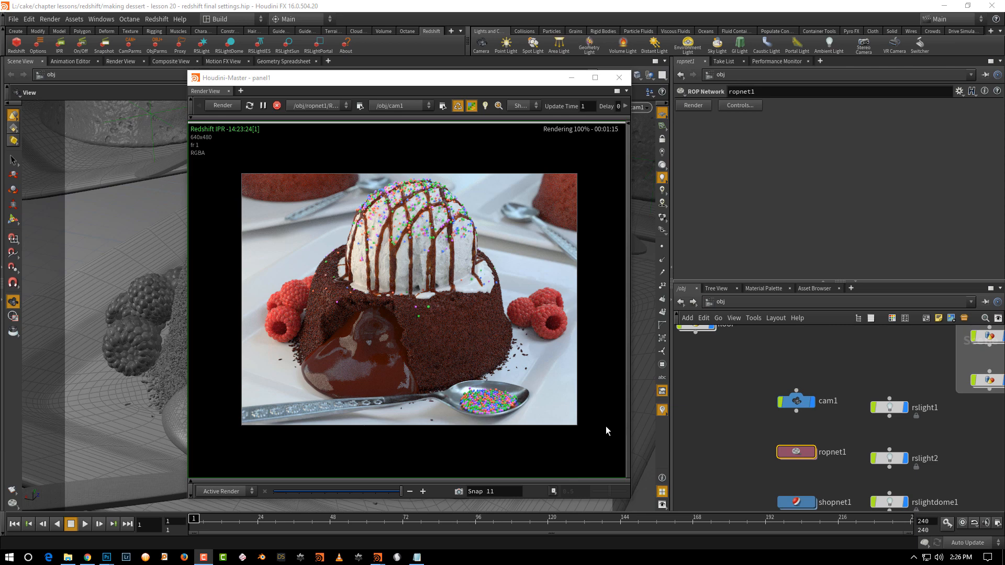
Open the floor object's basic material and set its diffuse weight to 0.585.
click(606, 408)
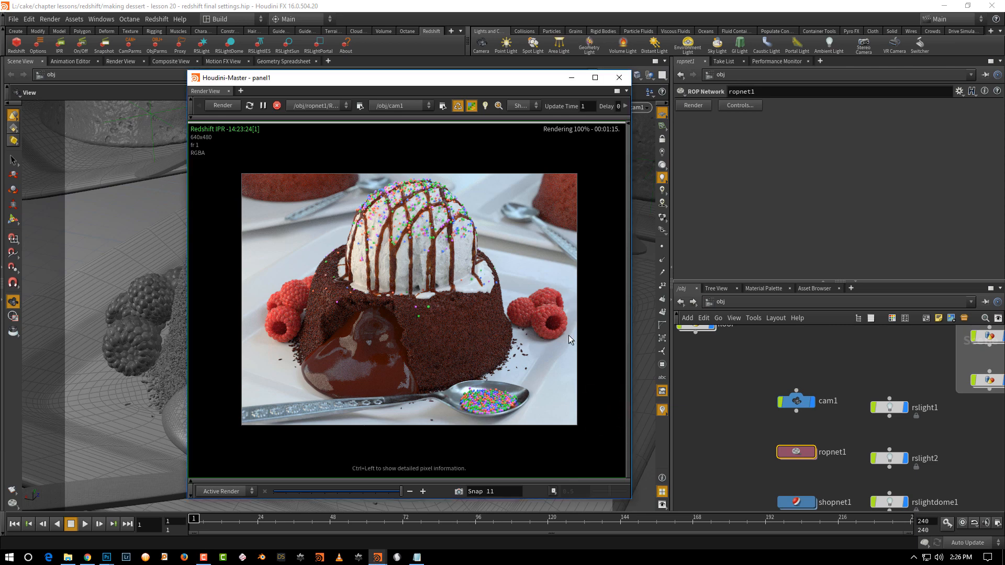
middle_drag(771, 383, 783, 465)
scroll(838, 382, down, 2)
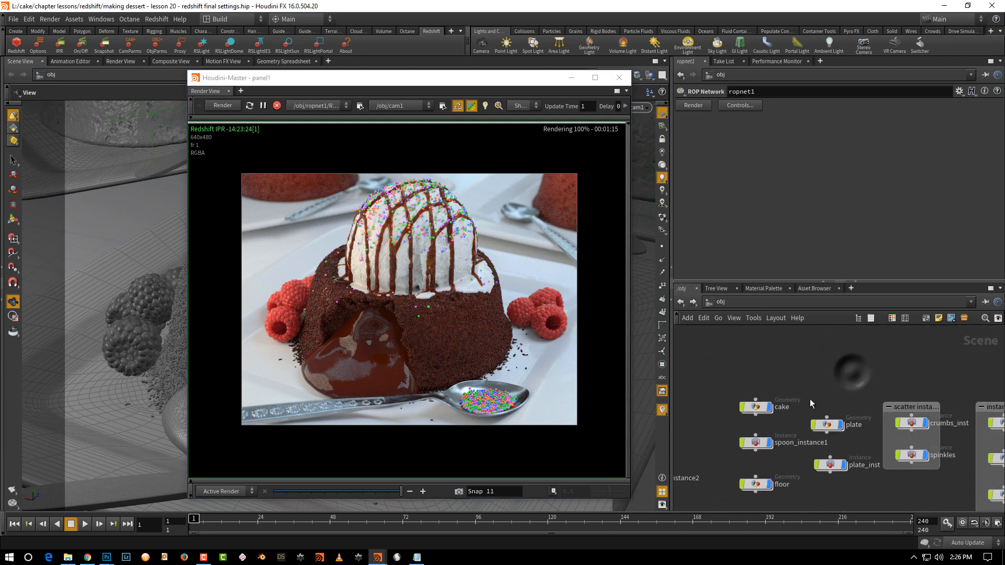
click(744, 481)
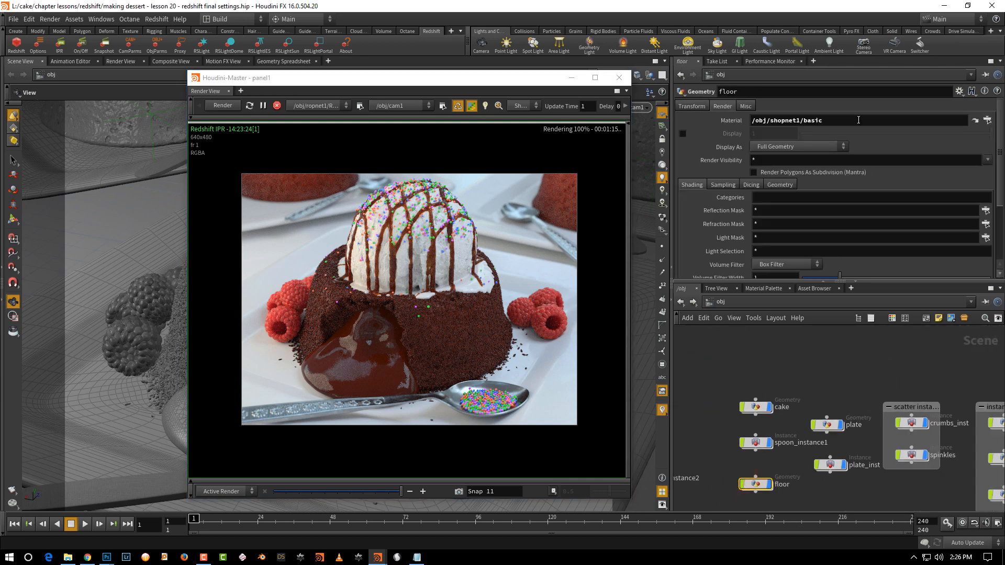
click(974, 120)
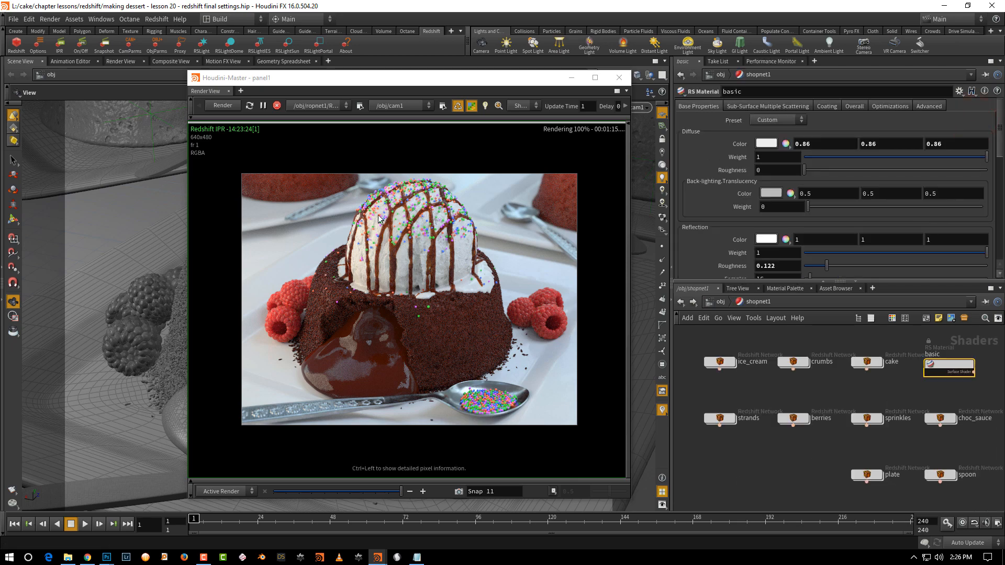
middle_drag(914, 397, 856, 422)
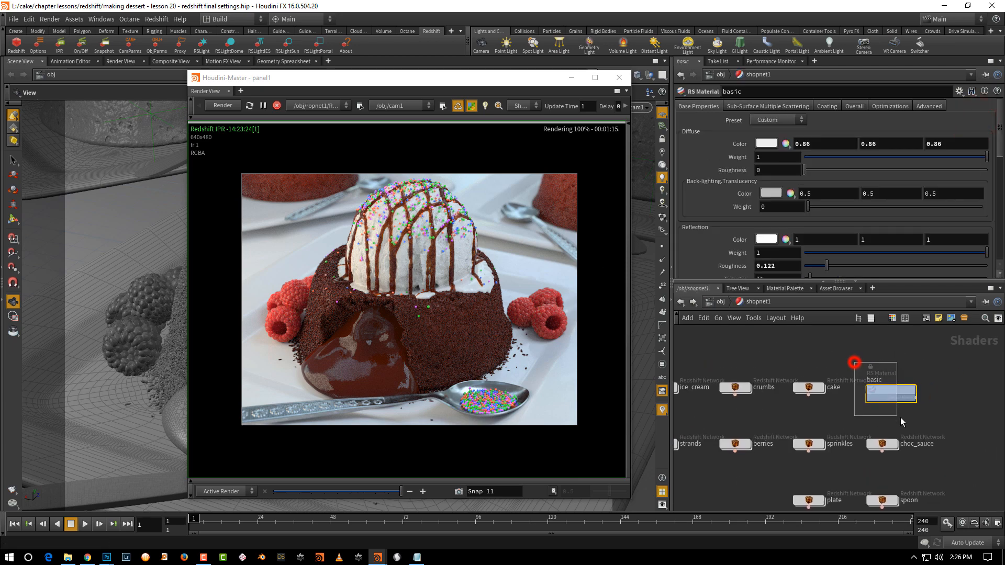
click(910, 156)
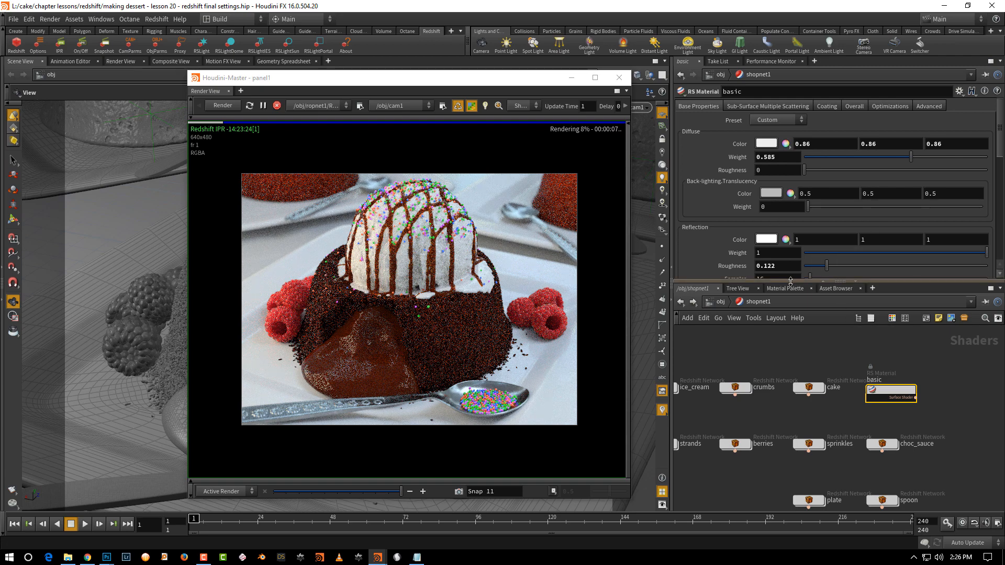
Open Redshift_ROP1 inside ropnet1, stop the running IPR render, and turn off IPR Progressive Rendering.
drag(788, 281, 789, 262)
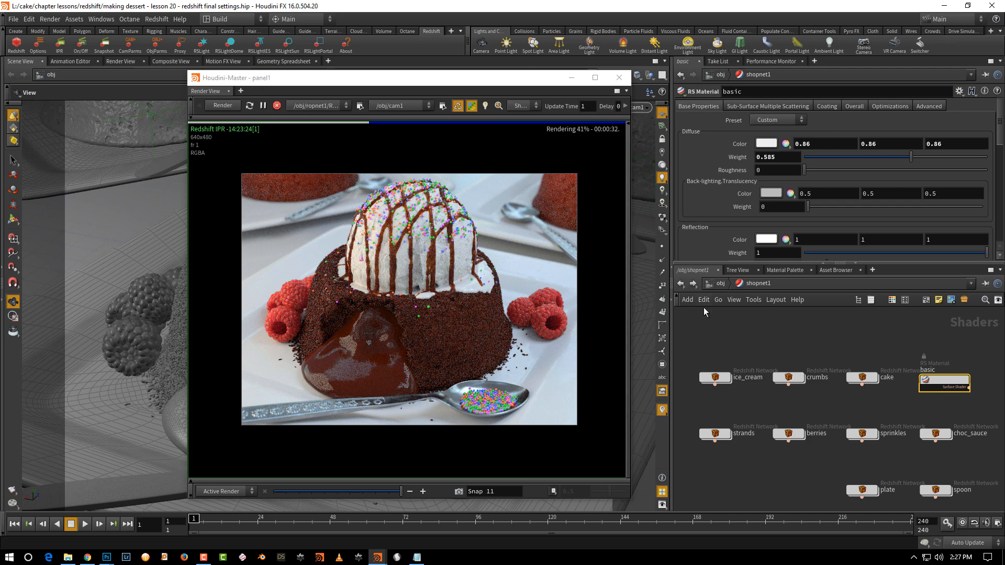
click(721, 284)
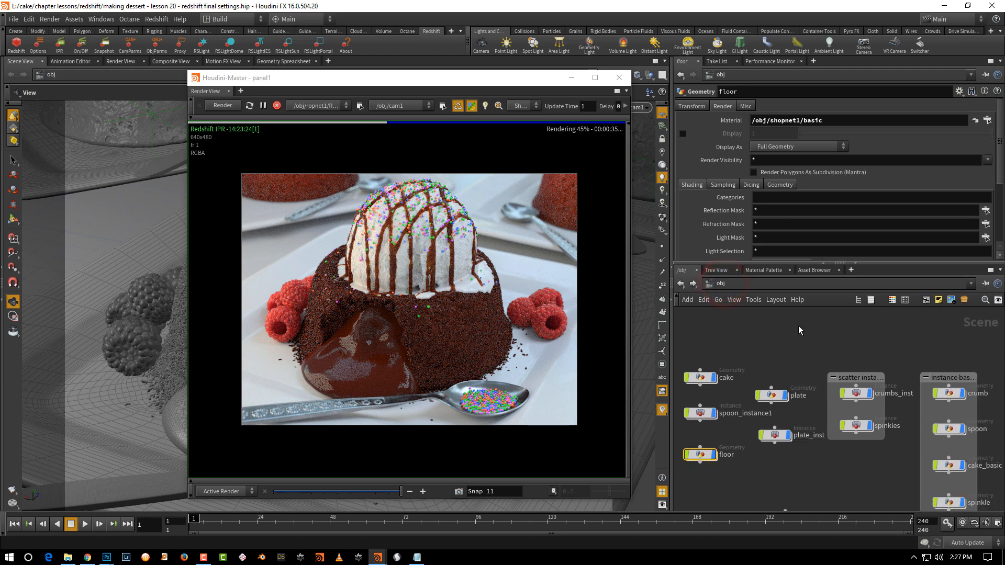
middle_drag(815, 428, 844, 388)
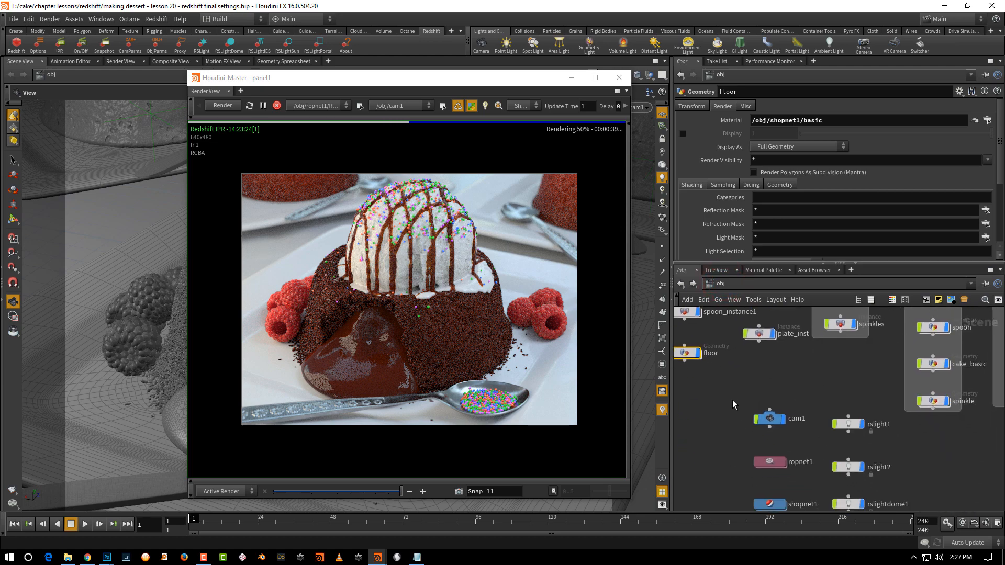
drag(723, 401, 786, 427)
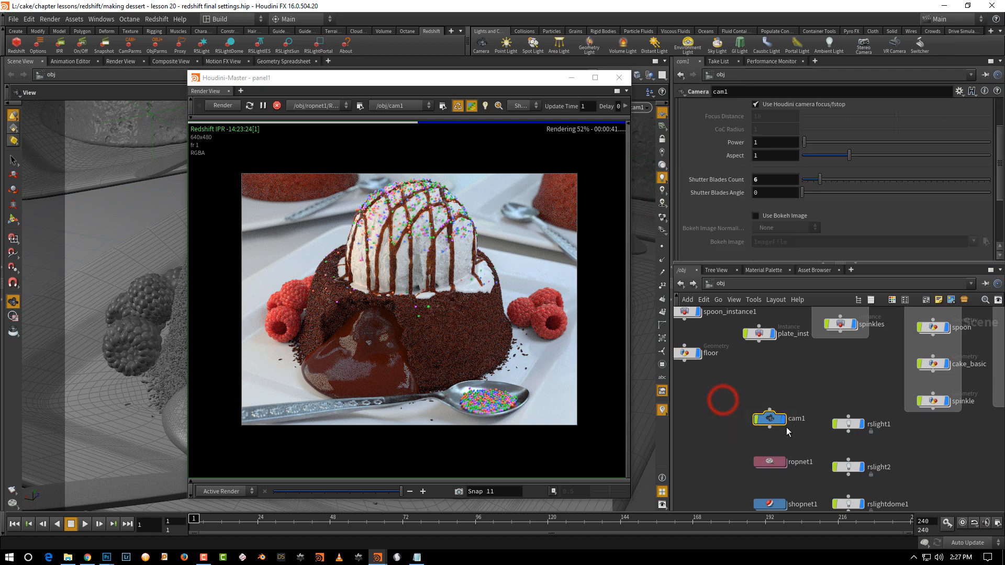
middle_drag(803, 384, 818, 340)
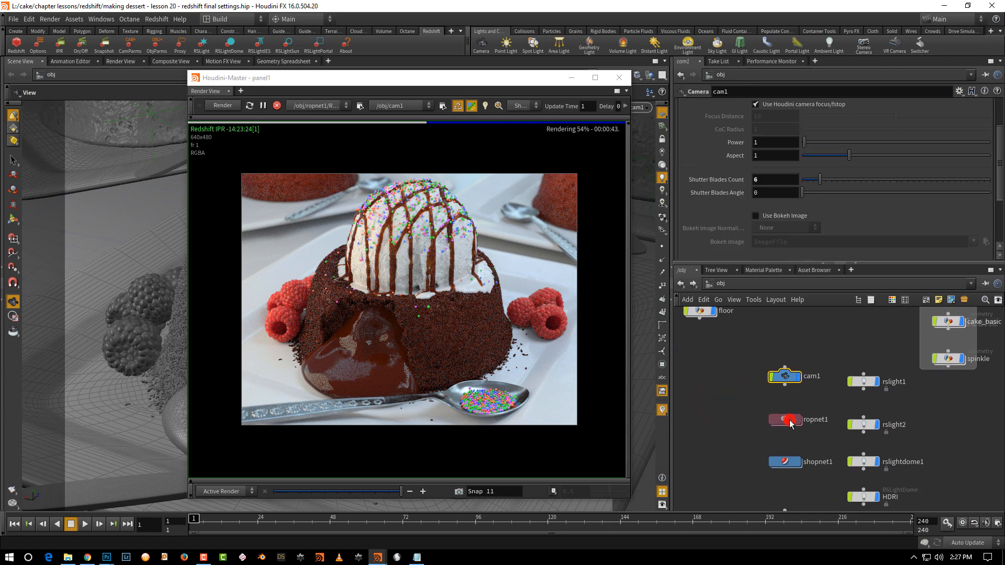
double_click(788, 419)
drag(771, 264, 772, 344)
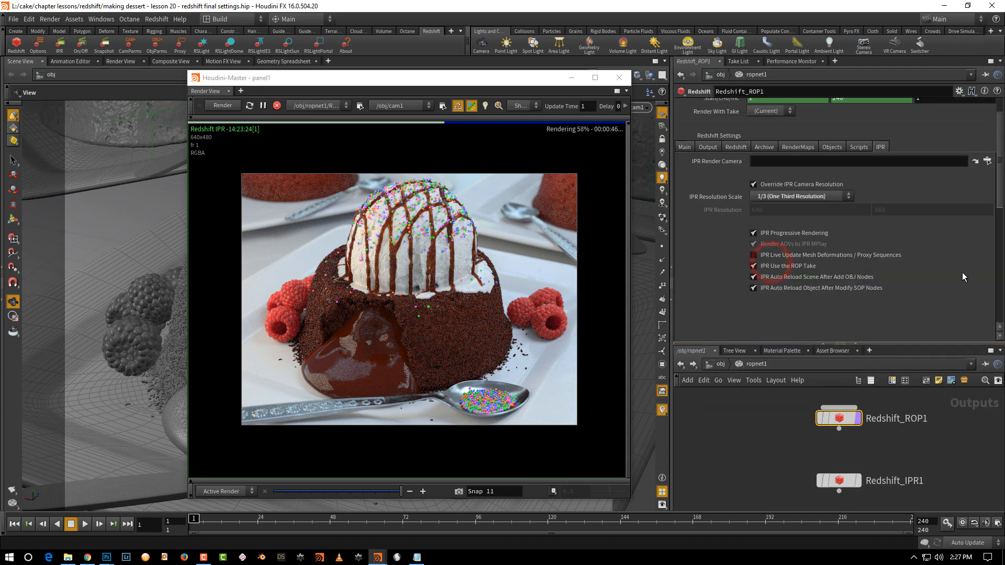
scroll(994, 206, up, 2)
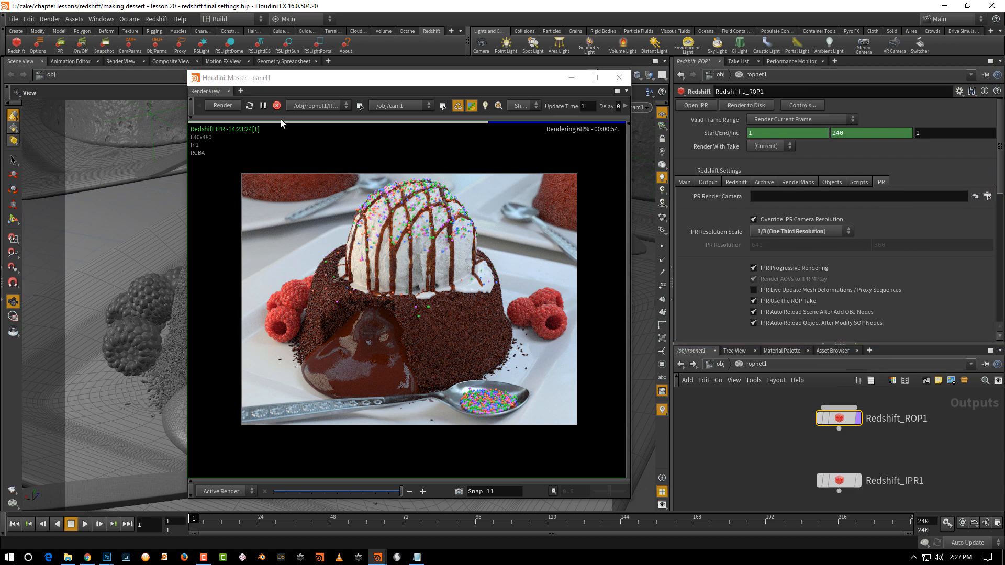
click(277, 106)
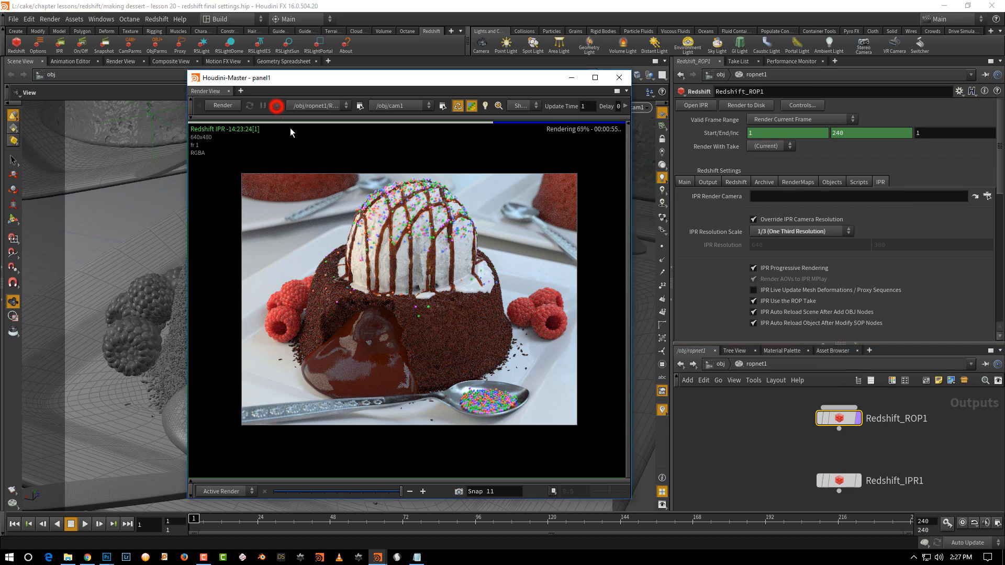
click(790, 268)
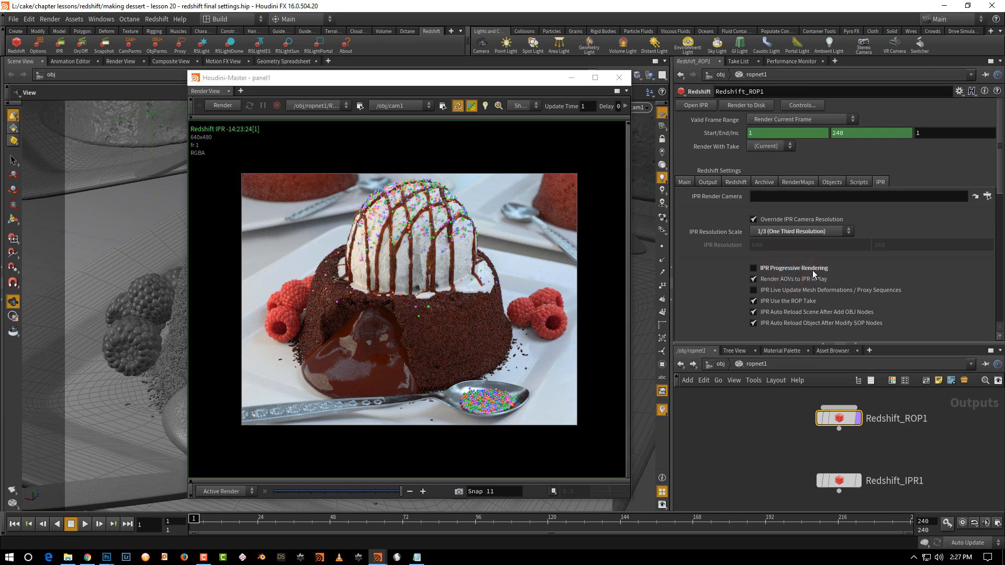
Set Redshift_ROP1's unified sampling Adaptive Error Threshold to 0.03 and start the IPR render.
click(737, 181)
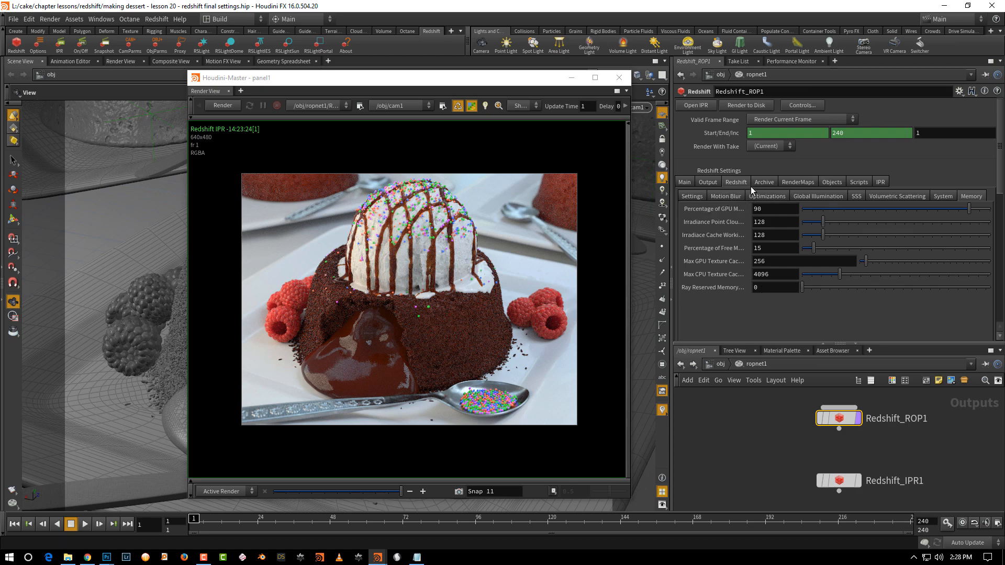
click(726, 196)
click(692, 197)
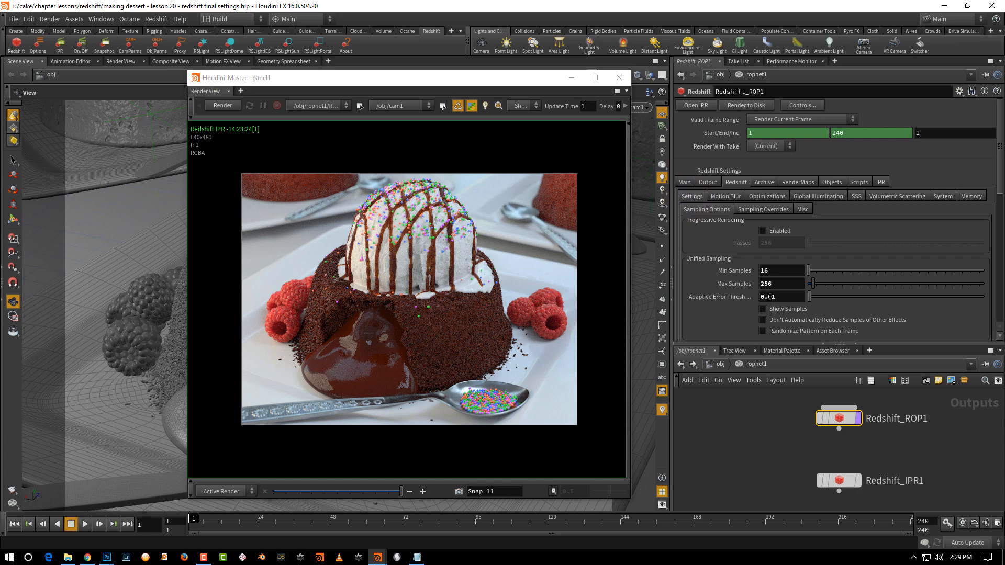
drag(771, 297, 780, 292)
text(3)
key(Return)
click(222, 106)
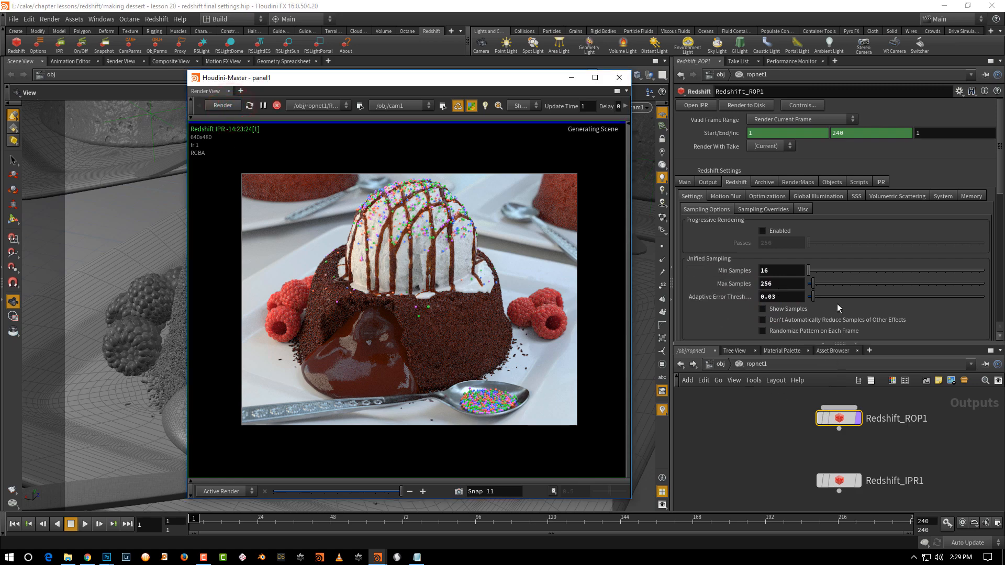
Stop the IPR render and set Ray Reserved Memory to 512 in Redshift_ROP1's memory settings.
click(881, 182)
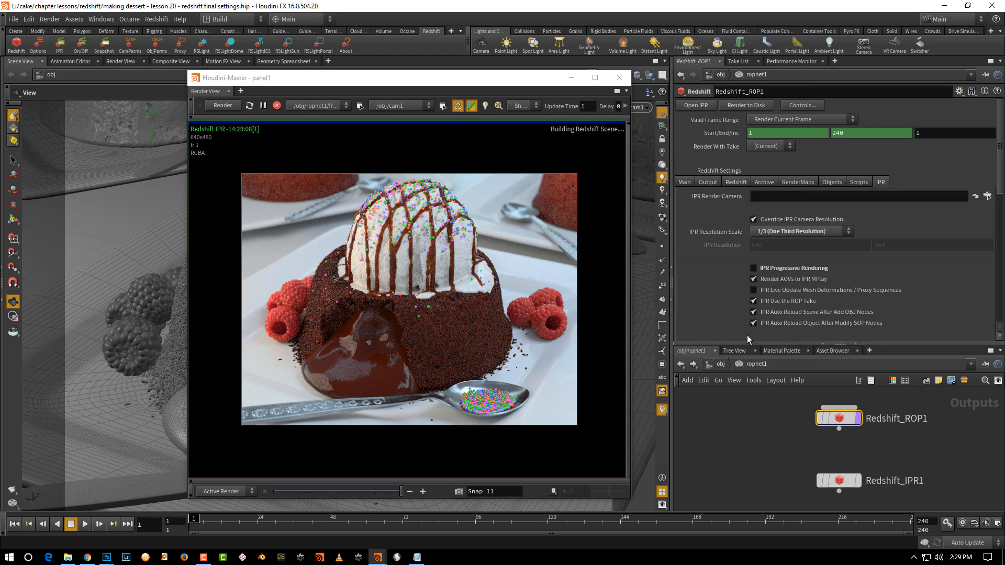
click(738, 182)
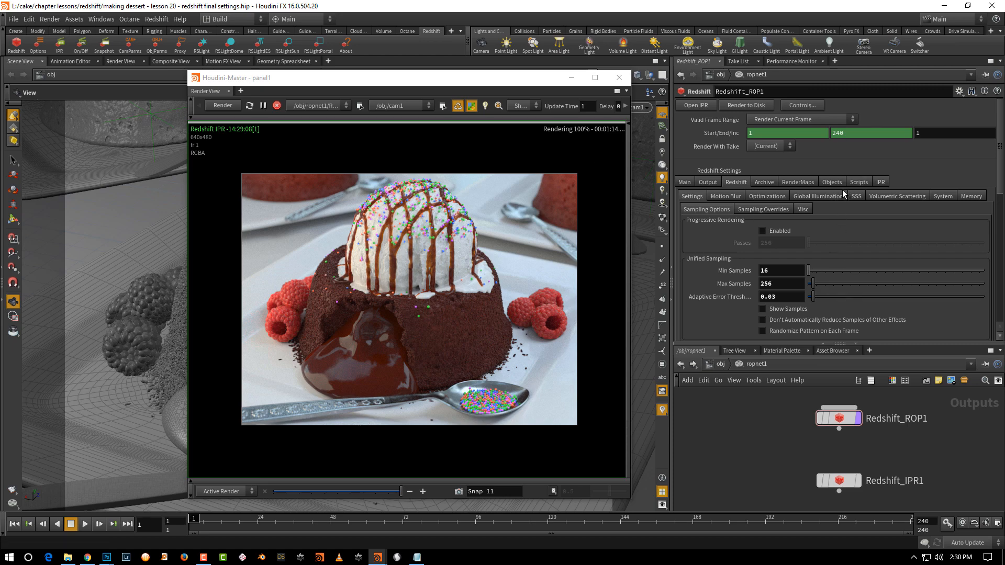
click(968, 195)
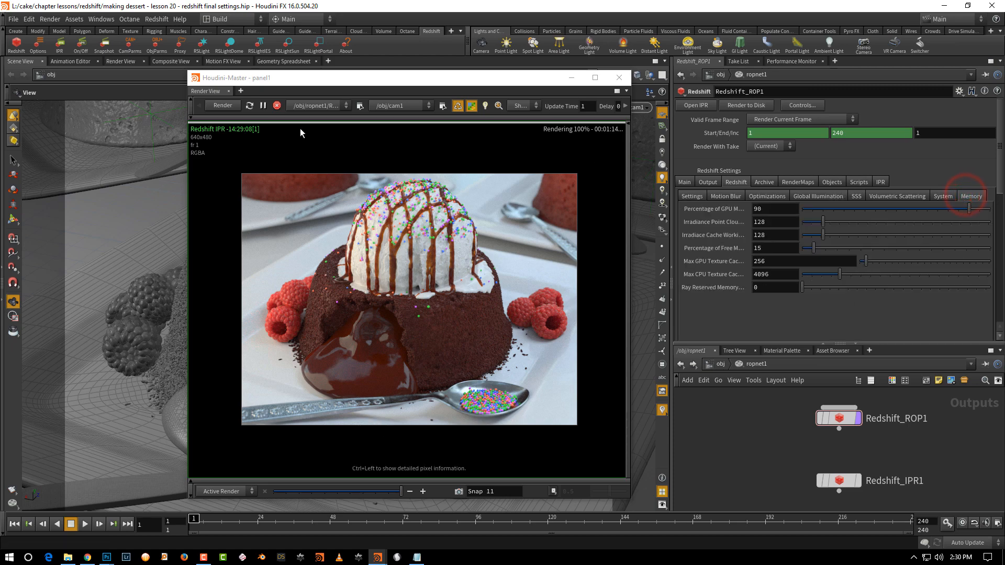
click(277, 105)
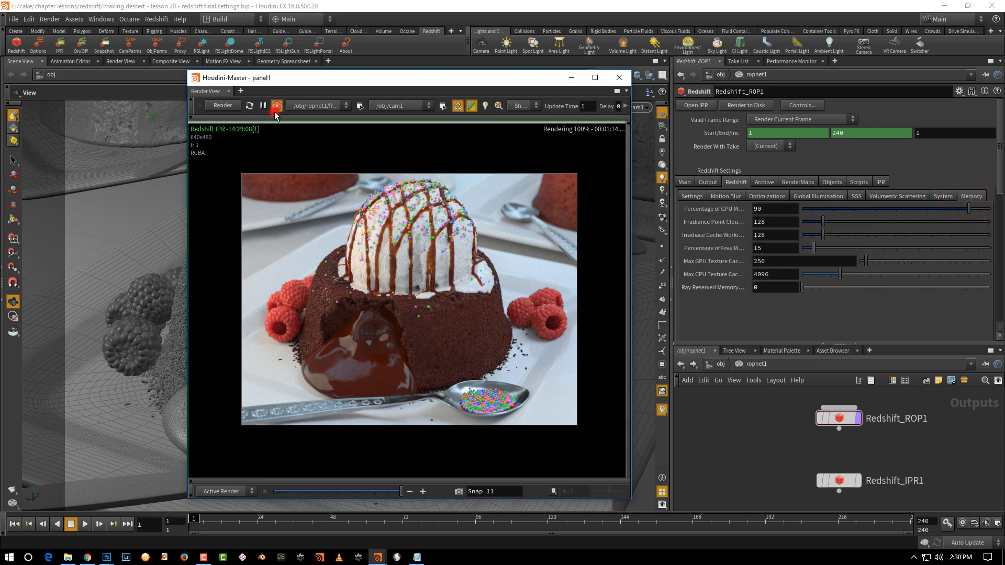
click(763, 288)
text(512)
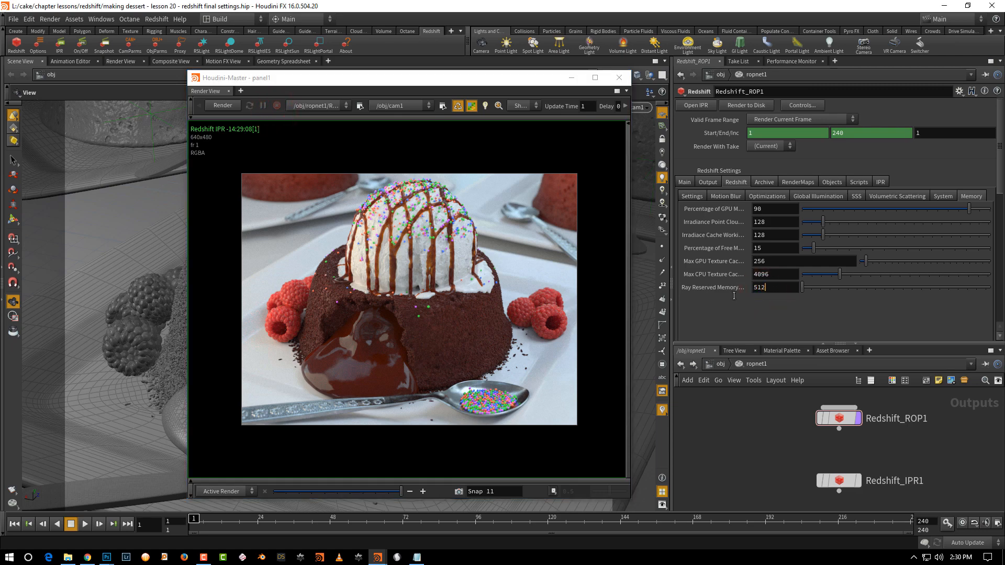
key(Return)
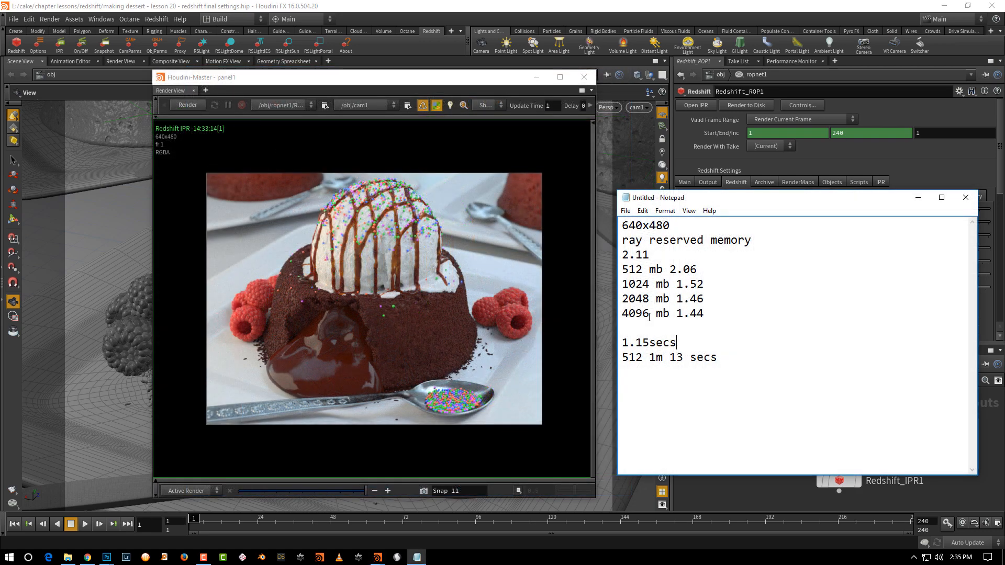
Review the recorded render time for the 512 entry at the end of the Notepad notes.
drag(702, 197, 507, 226)
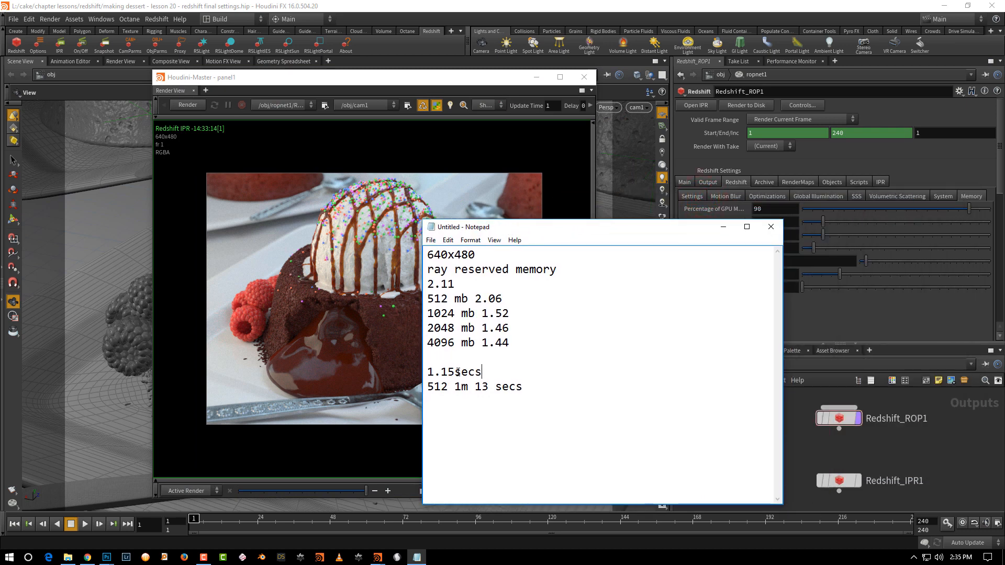
drag(455, 389, 532, 388)
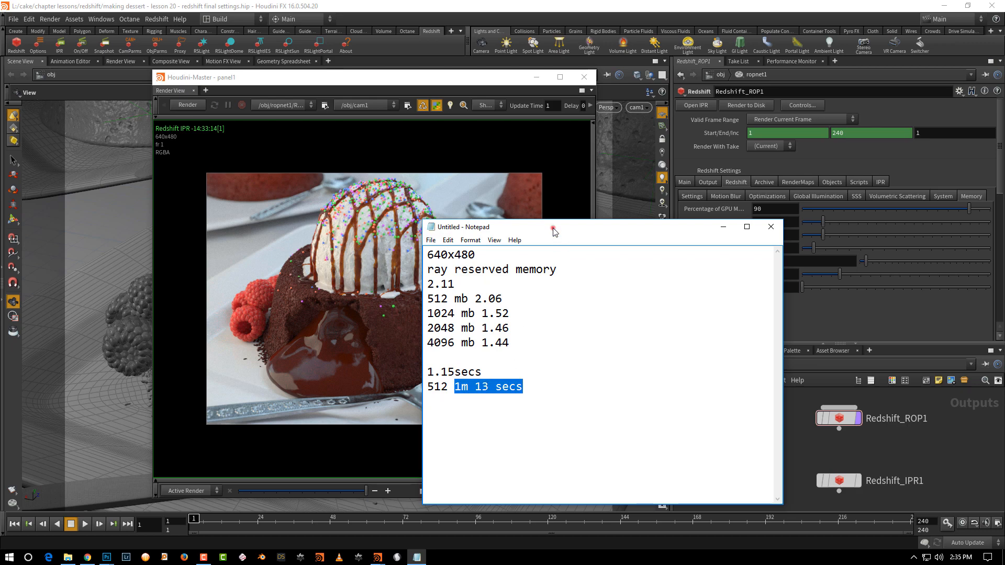
drag(556, 226, 391, 246)
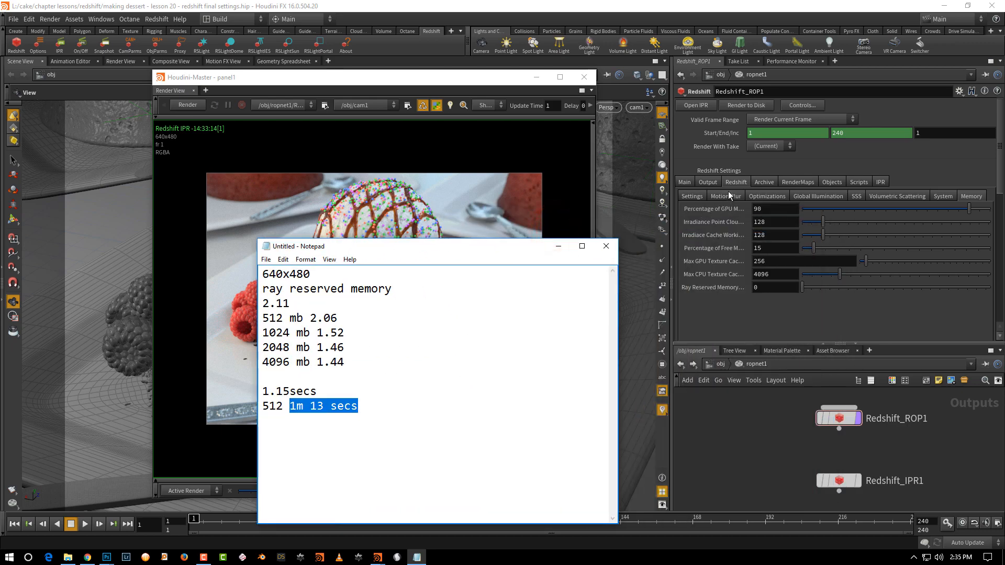
Check Redshift_ROP1's unified sampling settings and examine the rendered dessert up close.
click(692, 196)
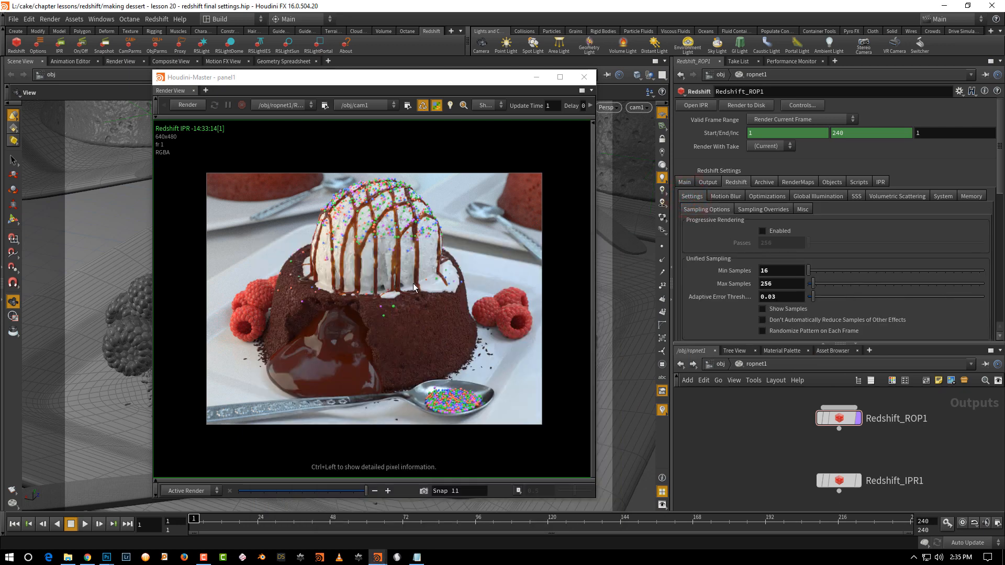
click(237, 206)
scroll(237, 206, up, 4)
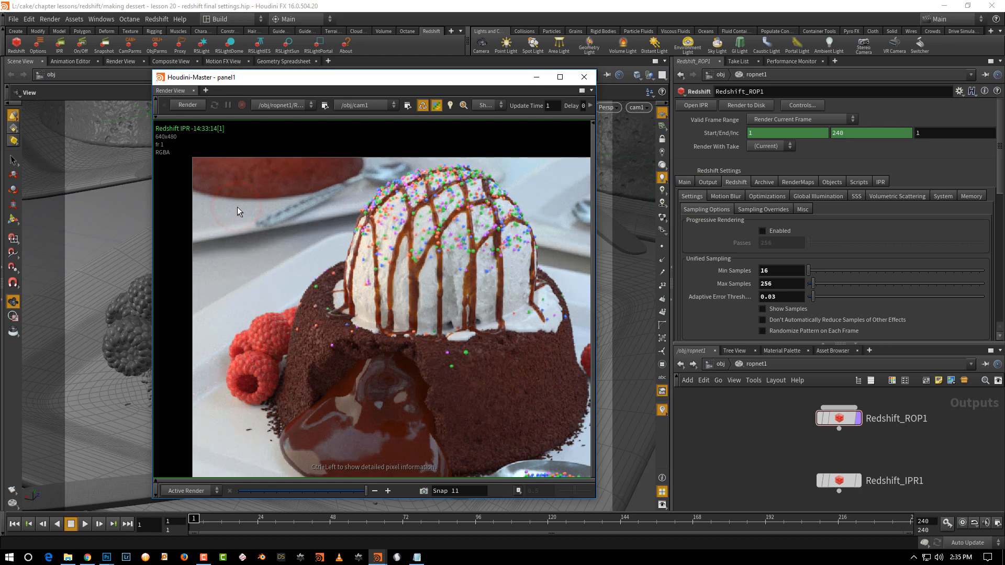
scroll(237, 206, down, 4)
Switch to Notepad and delete the last two timing entries, 1.15secs and 512 1m 13 secs.
click(417, 556)
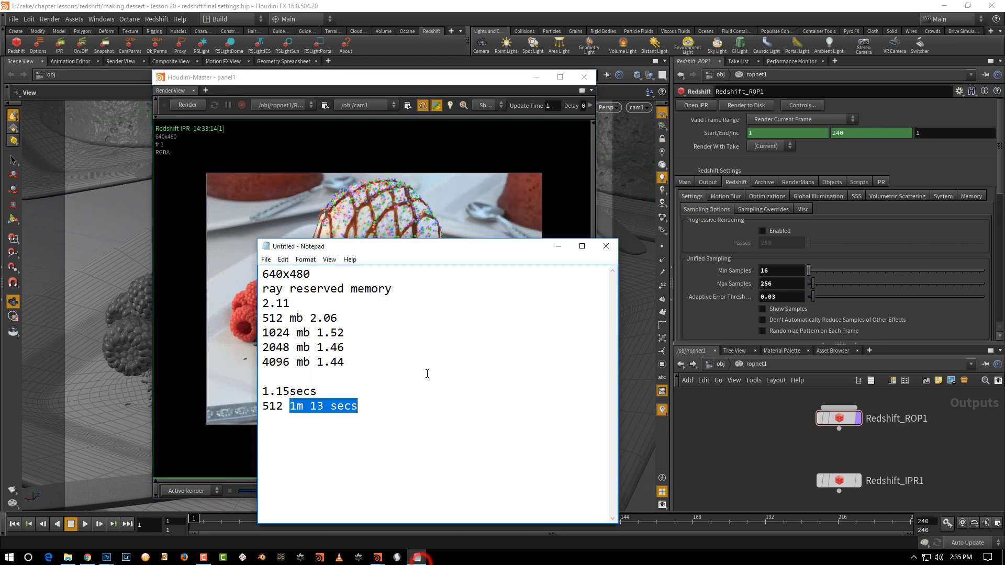
drag(319, 246, 346, 235)
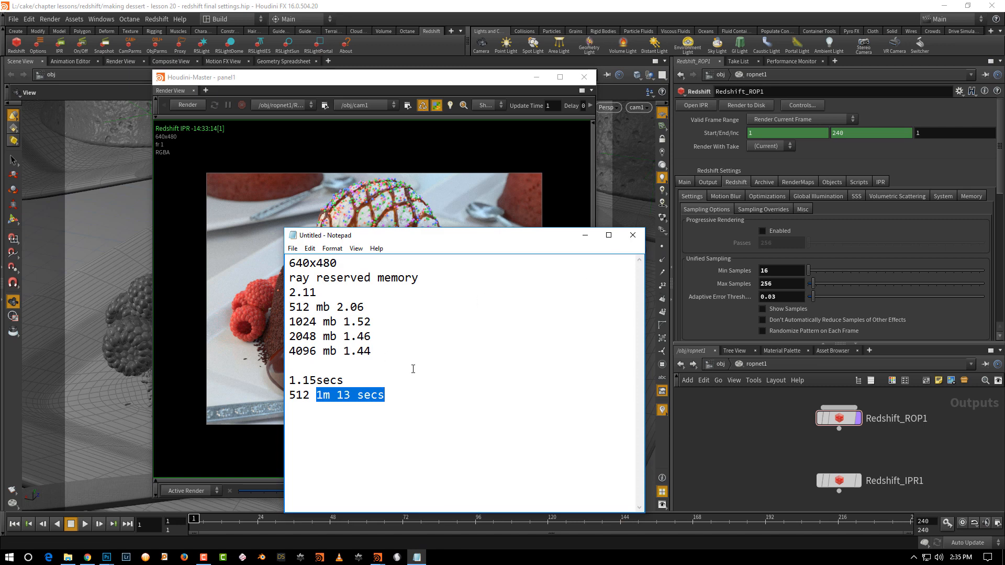
drag(411, 390, 289, 381)
key(BackSpace)
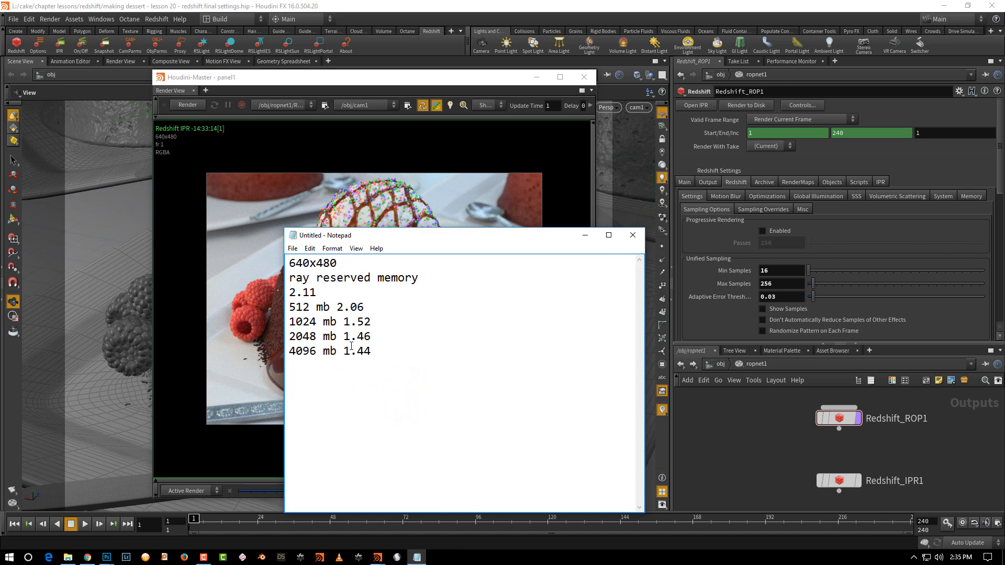
Compare the baseline render time with the 512 MB and 1024 MB entries in the Notepad ray reserved memory list.
drag(403, 350, 290, 292)
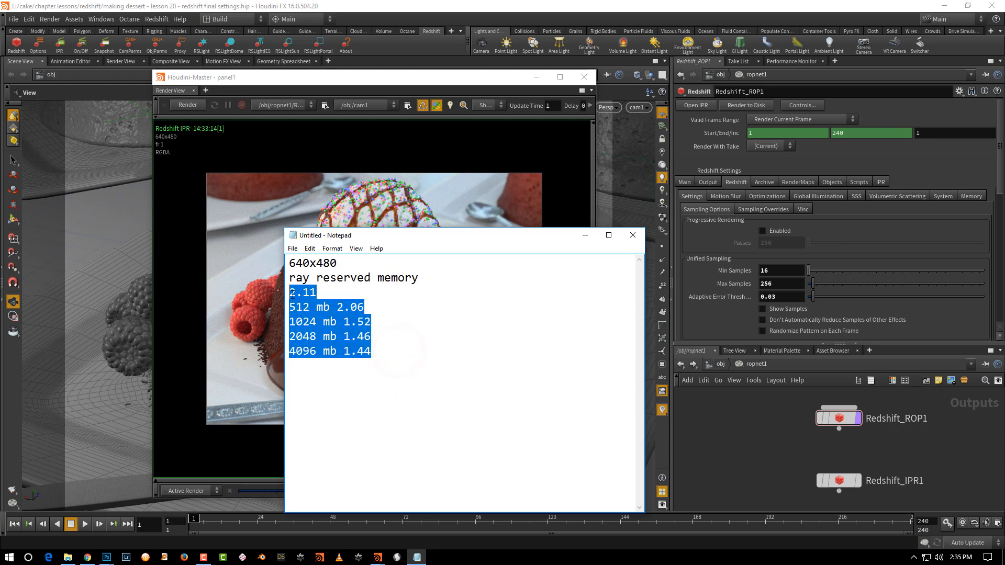
click(332, 288)
drag(351, 235, 474, 231)
drag(441, 287, 413, 288)
drag(575, 234, 436, 231)
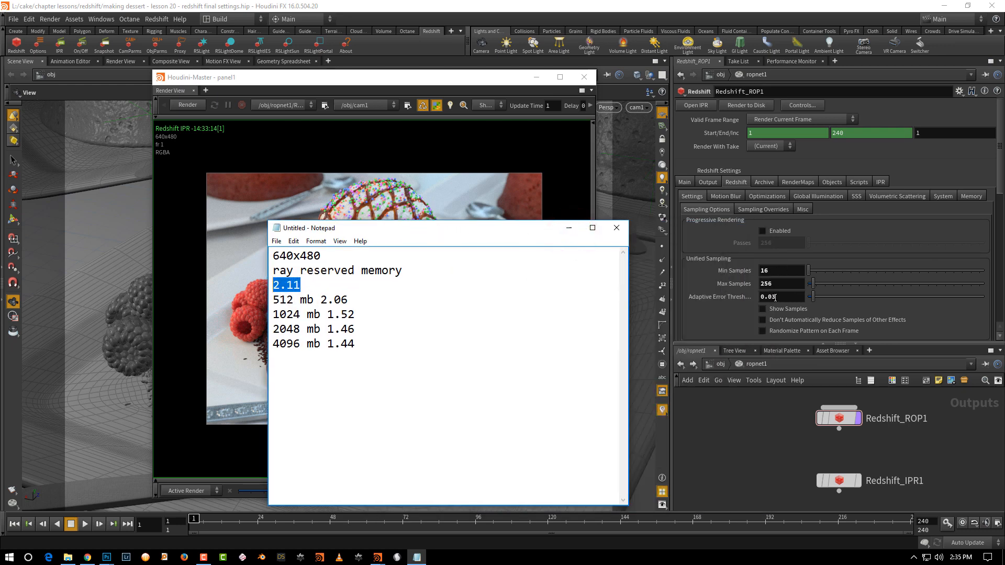
click(309, 288)
double_click(323, 301)
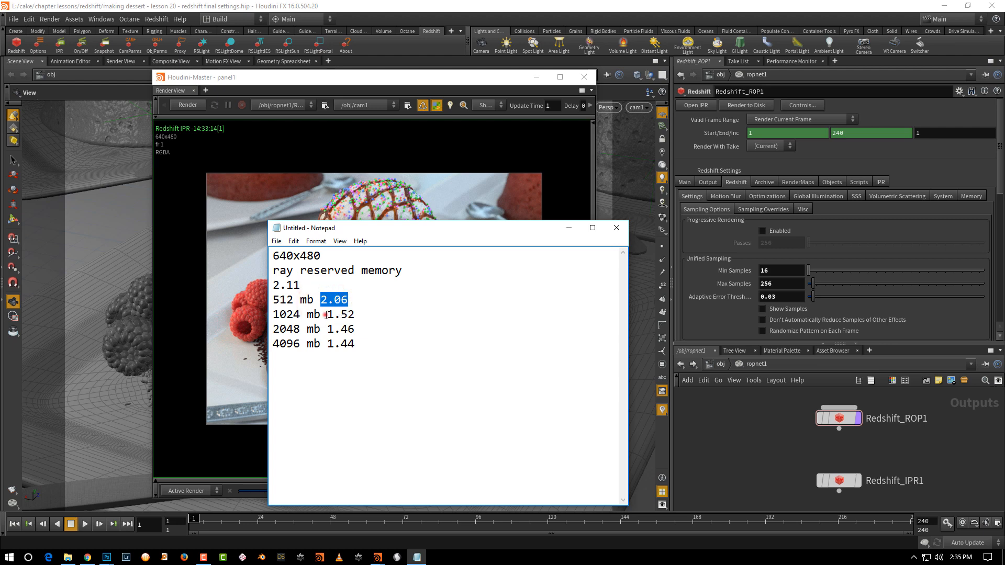
drag(325, 314, 357, 316)
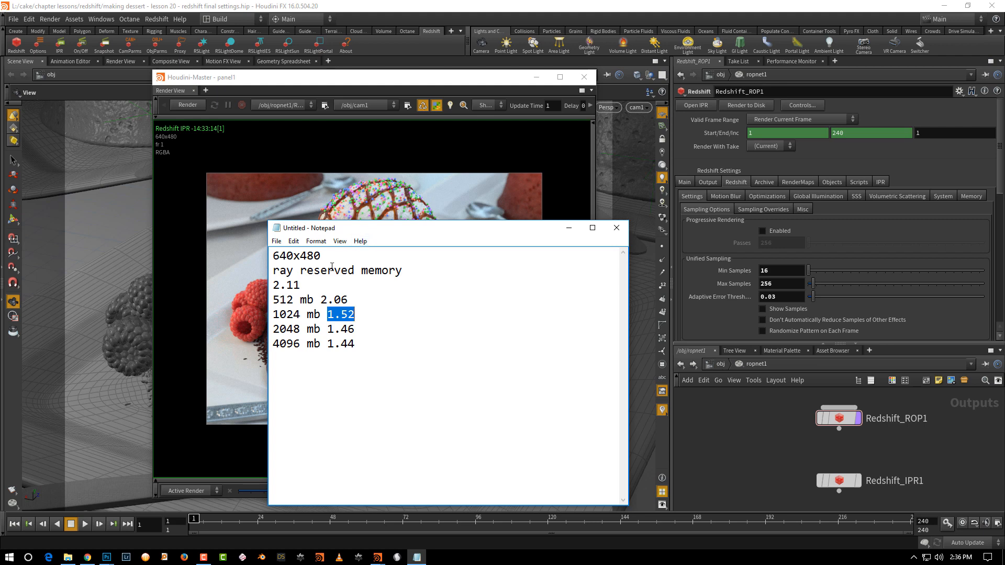
drag(302, 284, 272, 285)
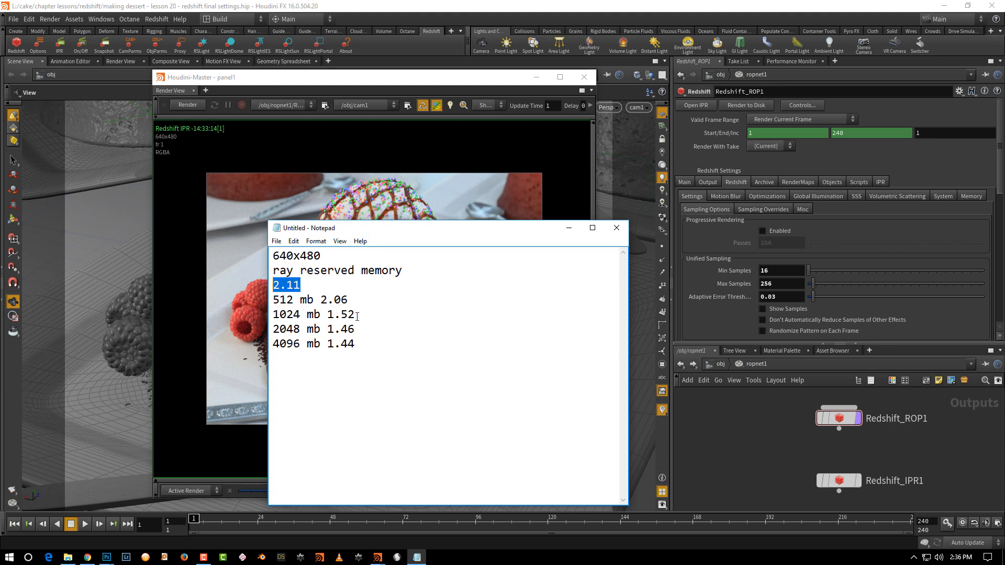
drag(356, 314, 327, 314)
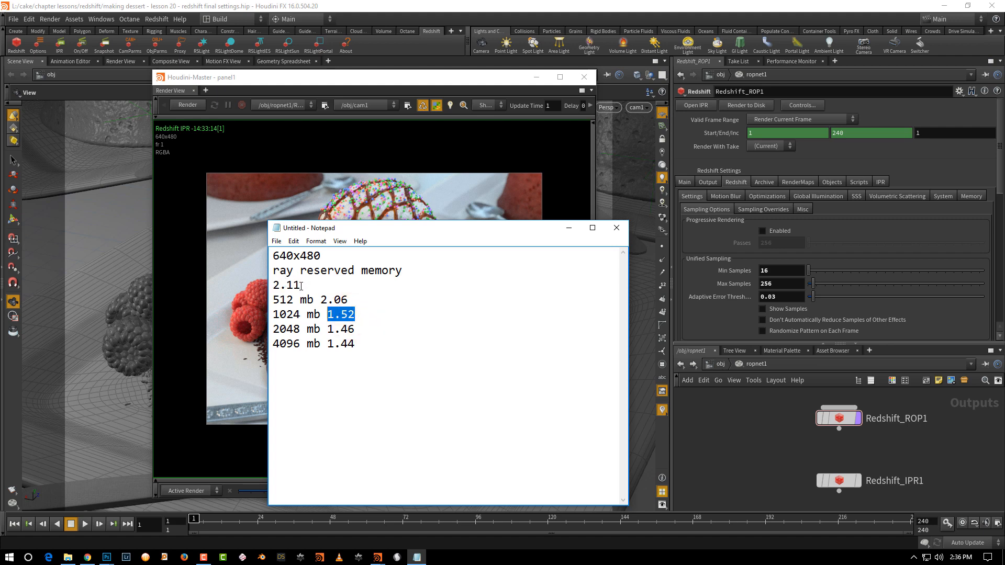
Review the 2048 MB and 4096 MB timing entries, dismiss the touch keyboard, and shift the Notepad window away from the render.
click(355, 328)
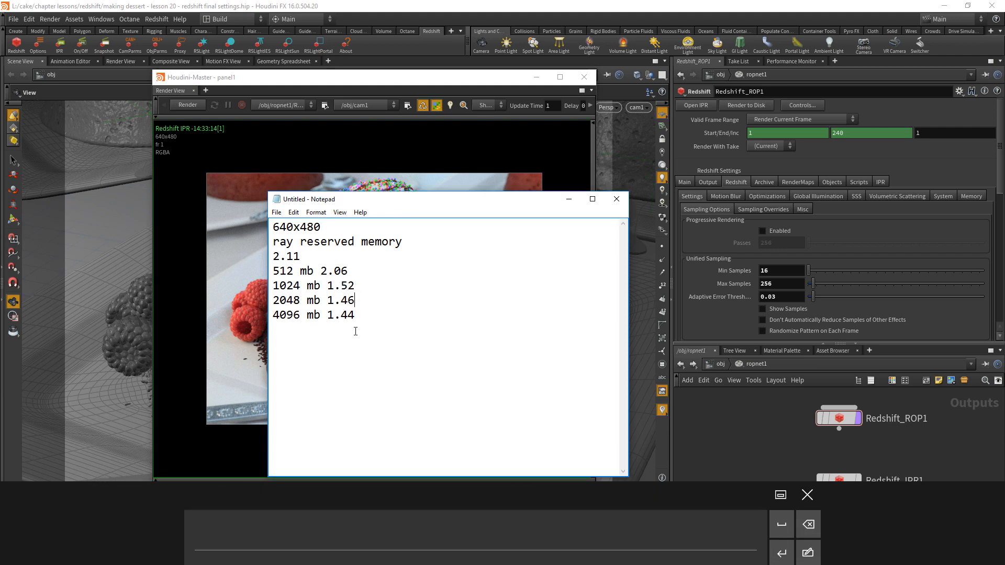
drag(354, 301, 343, 292)
click(349, 300)
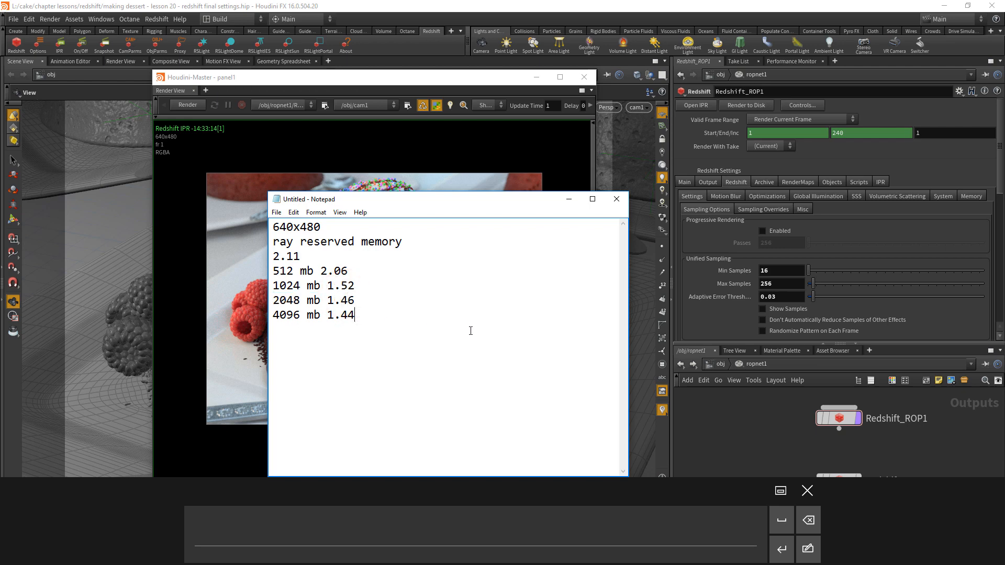
click(808, 490)
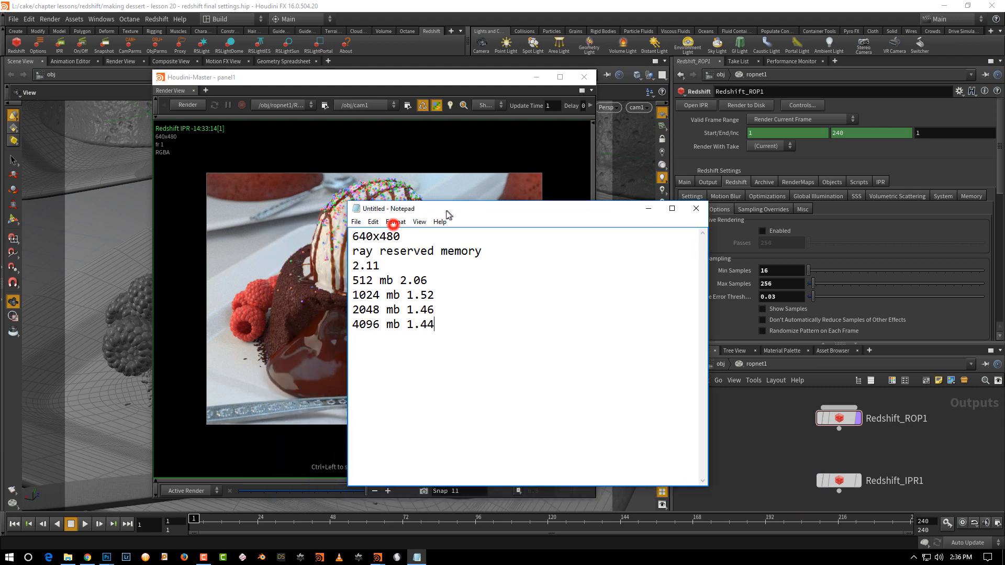
drag(366, 229, 446, 209)
drag(436, 310, 352, 310)
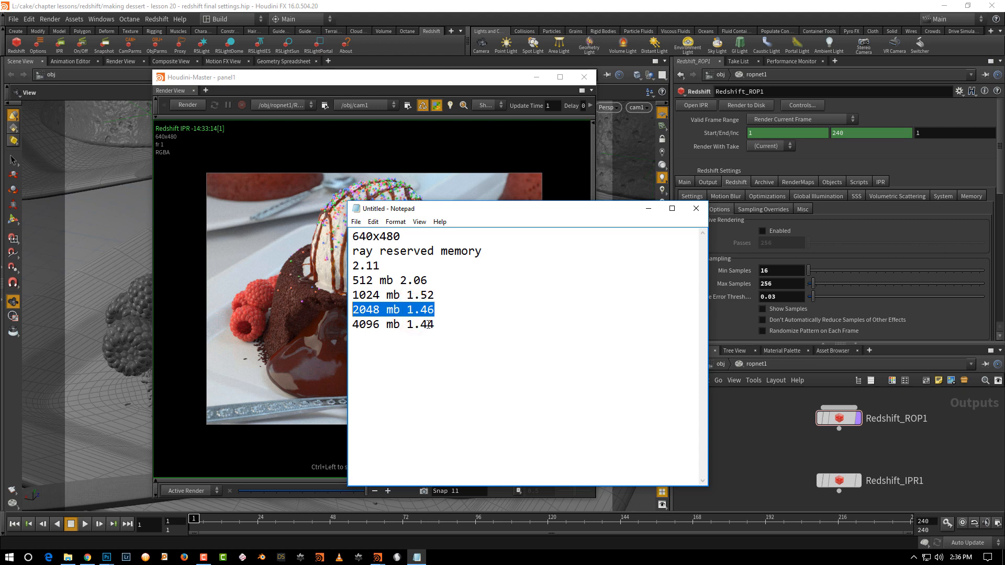
drag(428, 209, 399, 245)
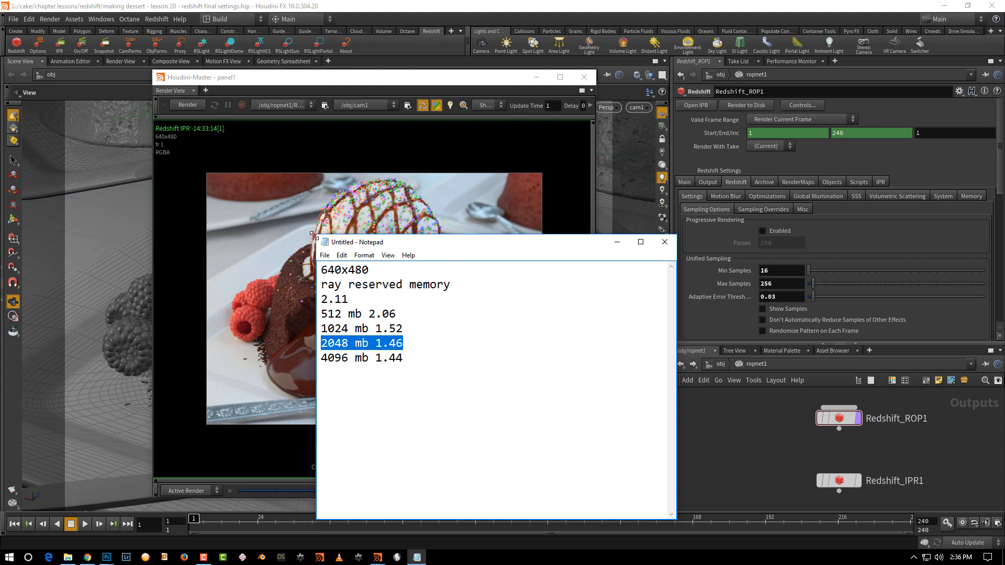
drag(313, 235, 375, 217)
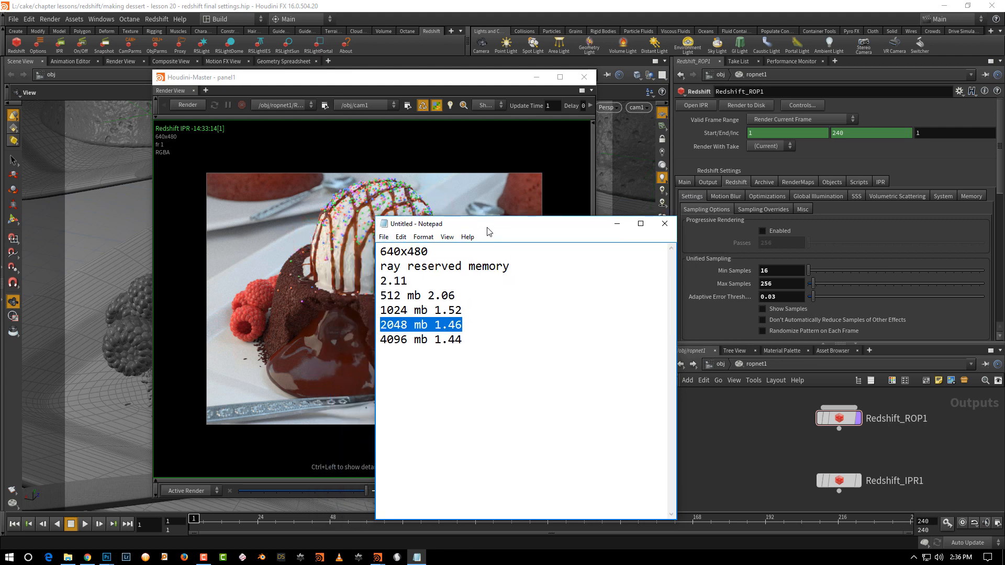
drag(488, 231, 461, 293)
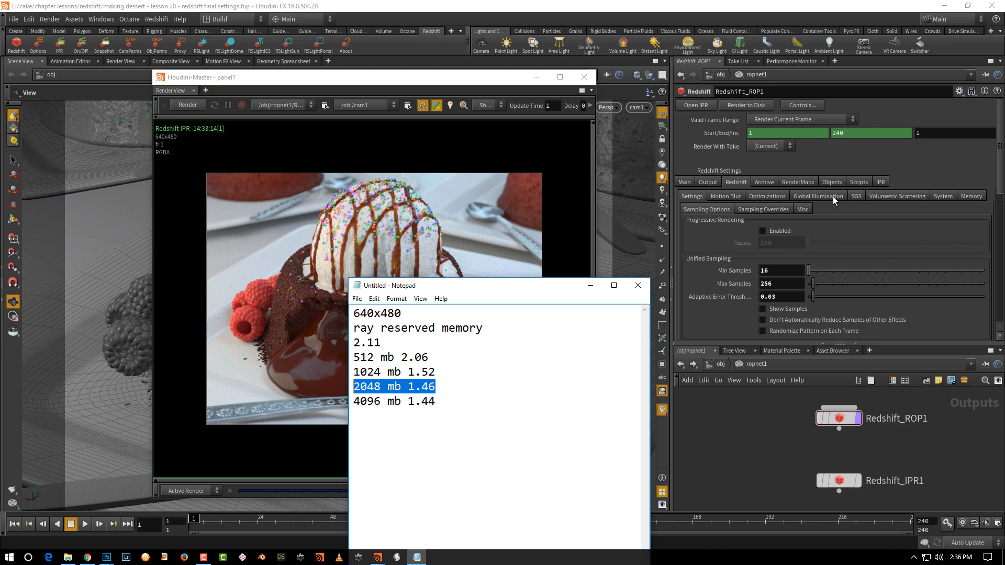
Set Ray Reserved Memory to 2048 in Redshift_ROP1's memory settings and start the IPR render.
click(971, 197)
double_click(778, 287)
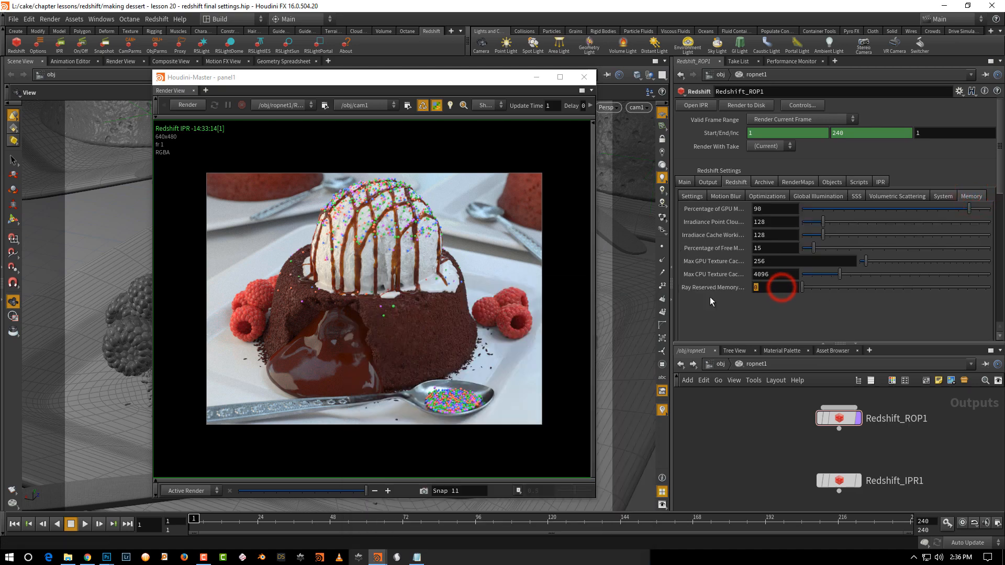
text(2048)
key(Return)
click(184, 105)
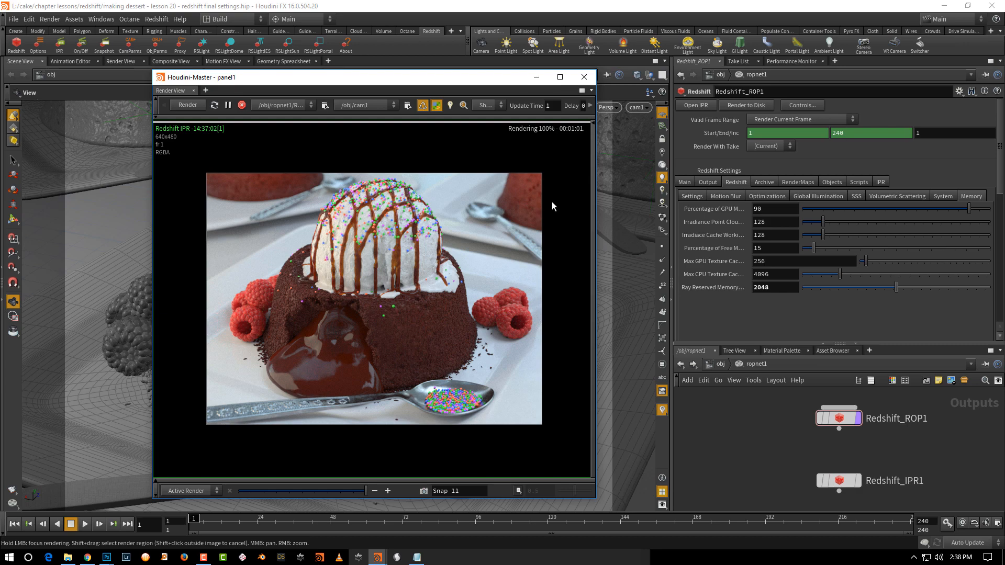
Check Redshift_ROP1's unified sampling settings and inspect the ice cream and cake in the new render up close.
click(694, 196)
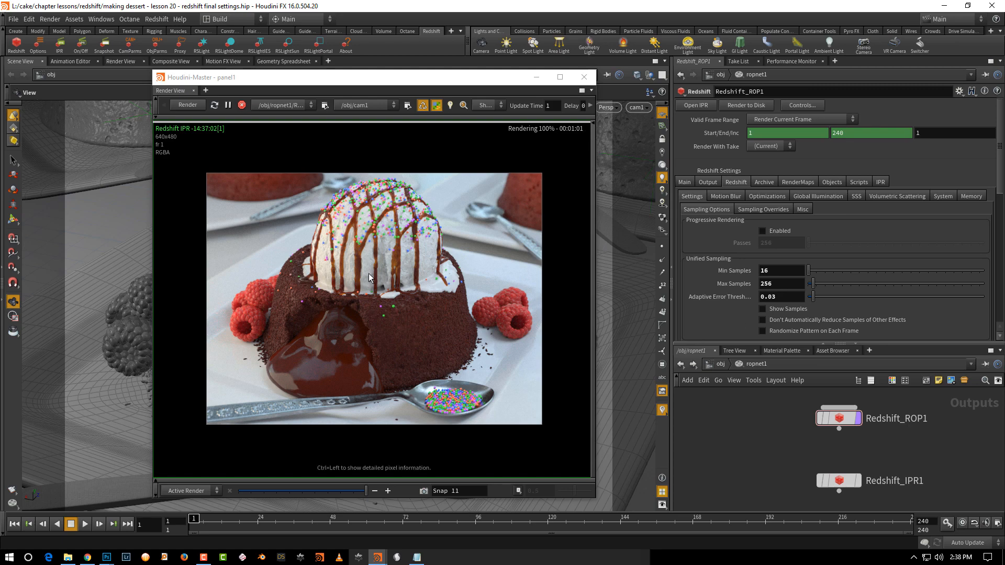
click(306, 190)
scroll(306, 190, up, 3)
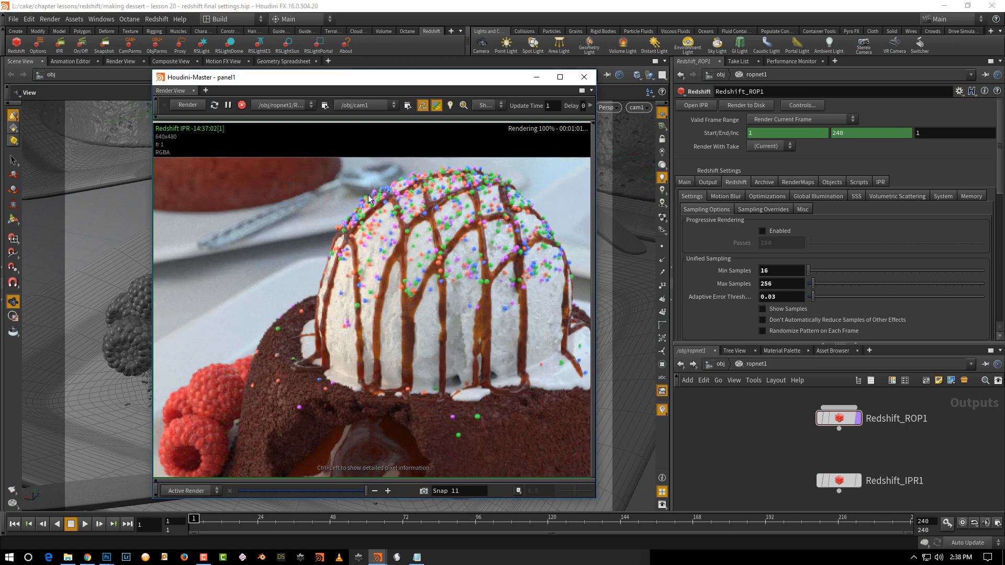
scroll(318, 237, down, 2)
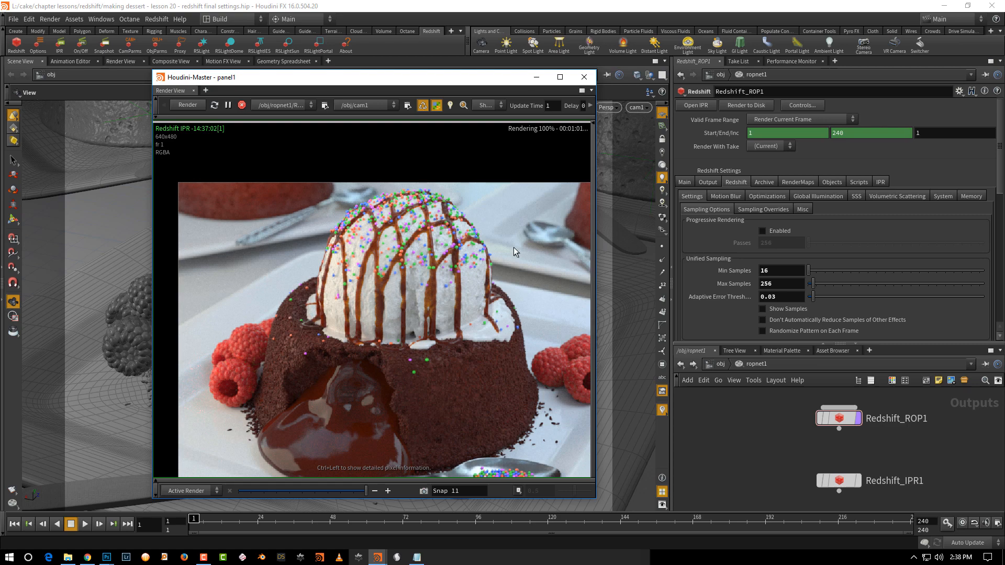
scroll(513, 247, down, 2)
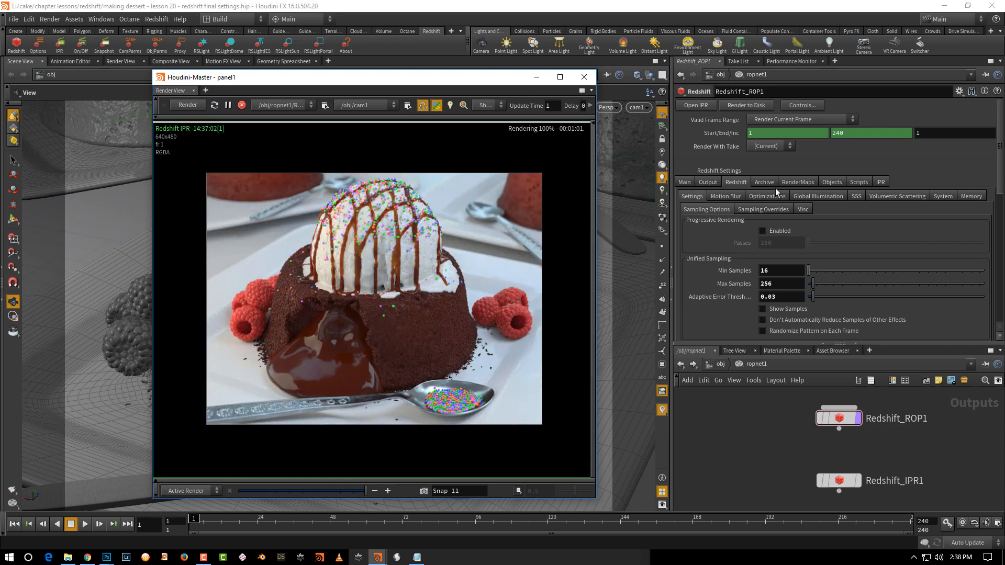
Check the Ray Reserved Memory value, stop the IPR render, and return to Redshift_ROP1's sampling options.
click(971, 196)
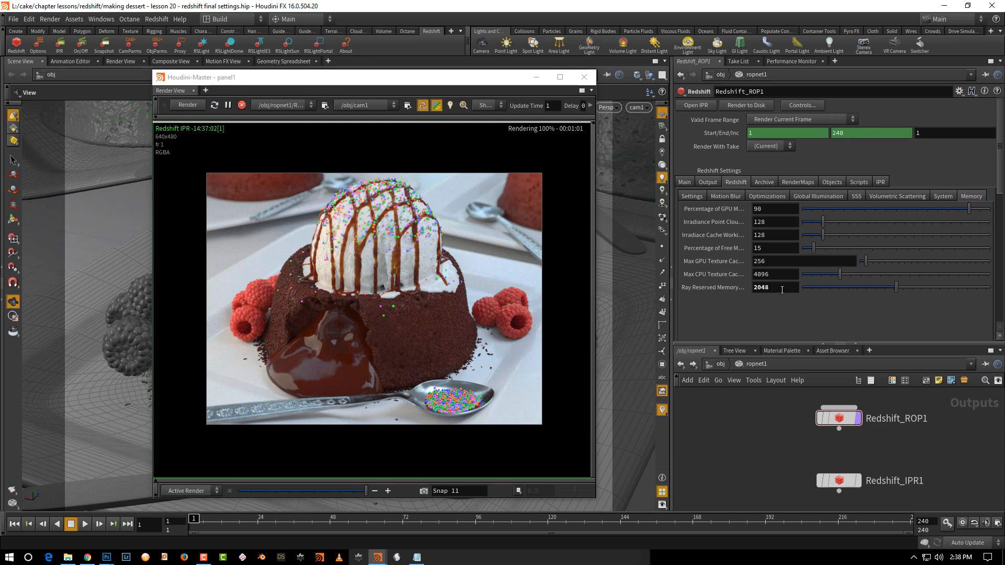
click(243, 105)
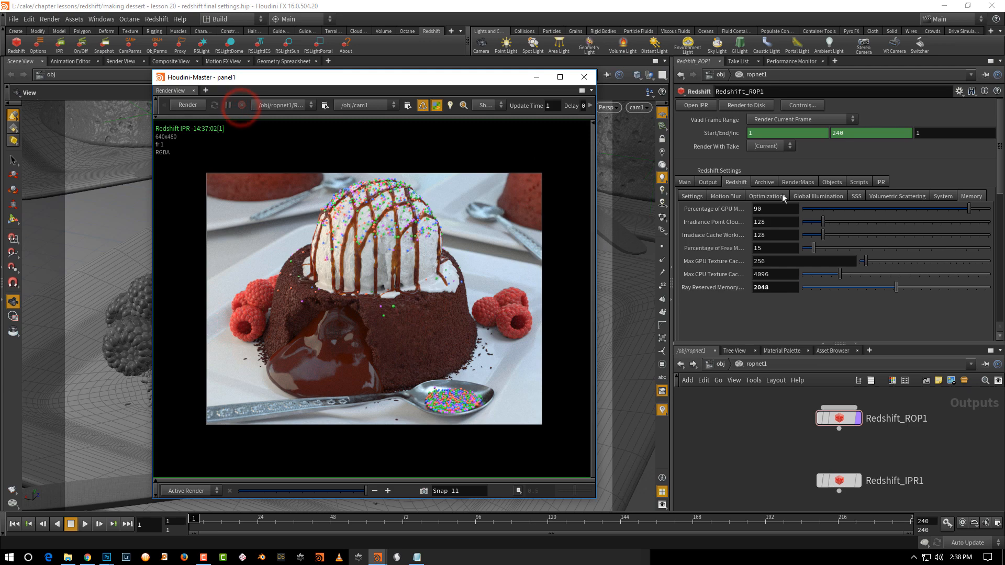
click(693, 196)
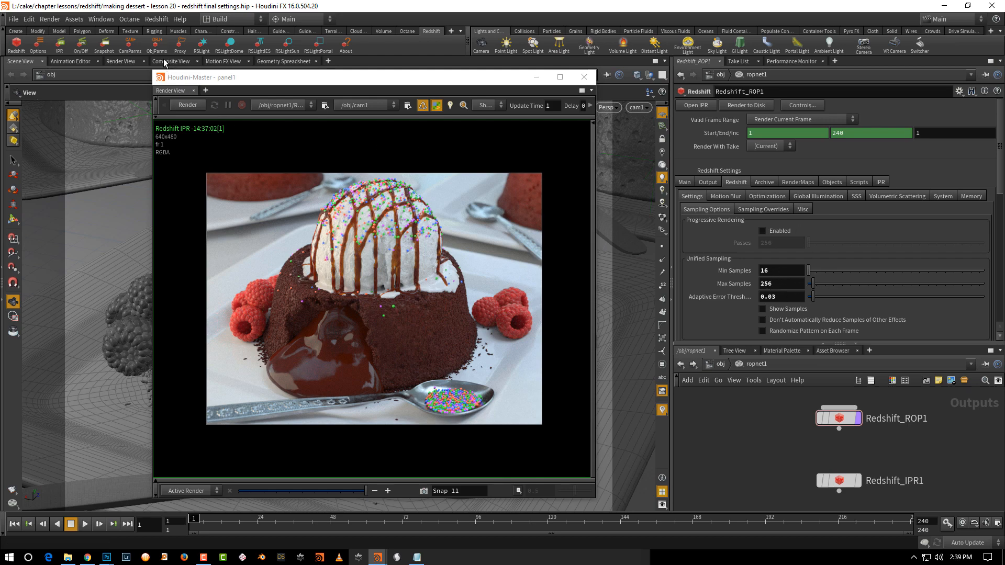
Shrink the floating render view window and reposition it over the scene viewport.
drag(153, 73, 193, 124)
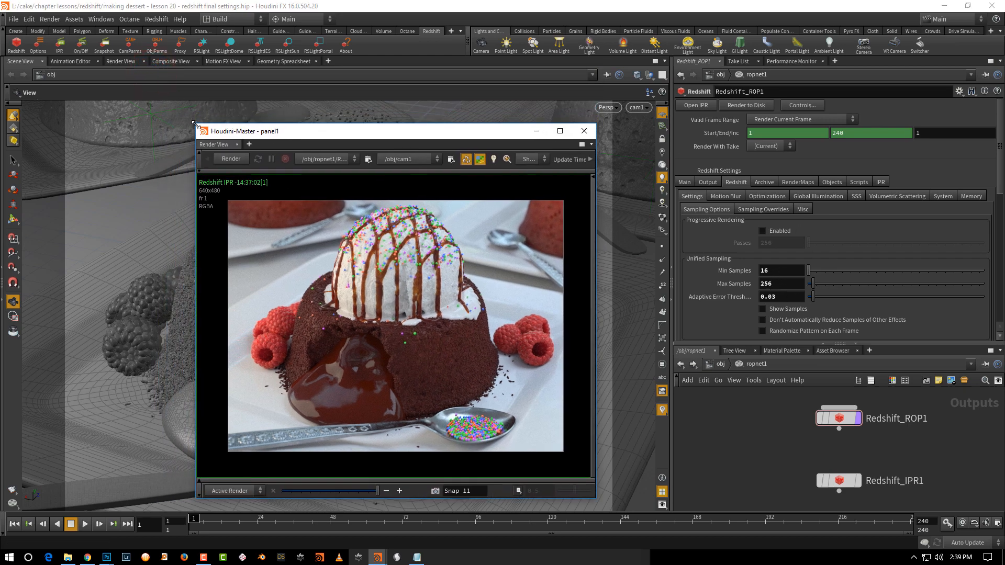
drag(272, 130, 268, 109)
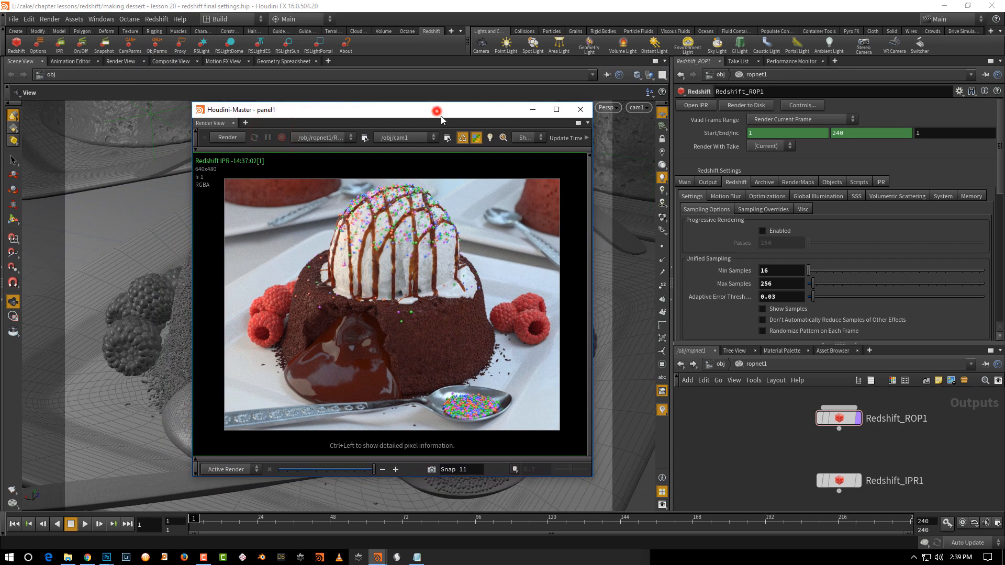
drag(440, 116, 450, 141)
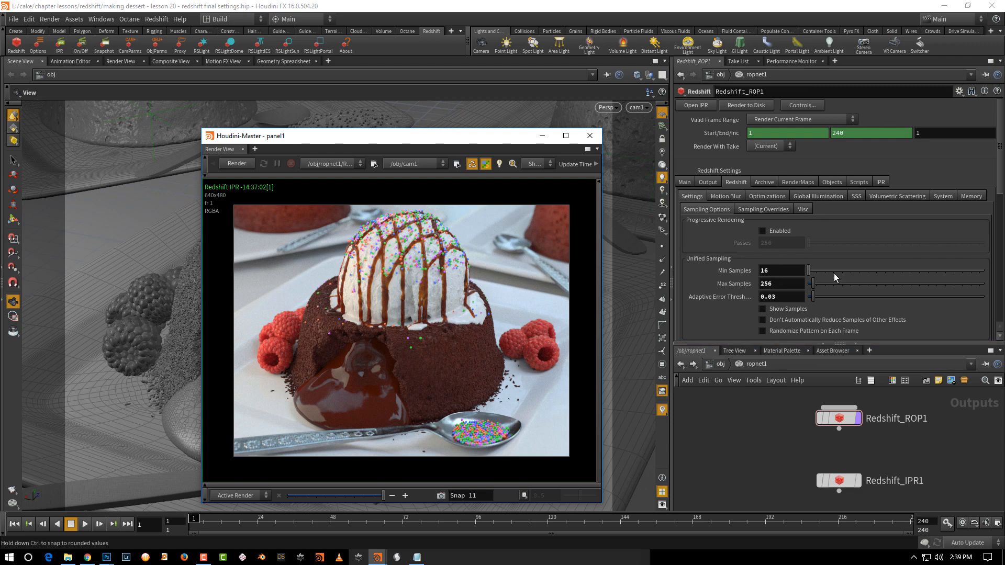
Set Redshift_ROP1's IPR Resolution Scale to 2/3 (Two Thirds Resolution).
click(879, 182)
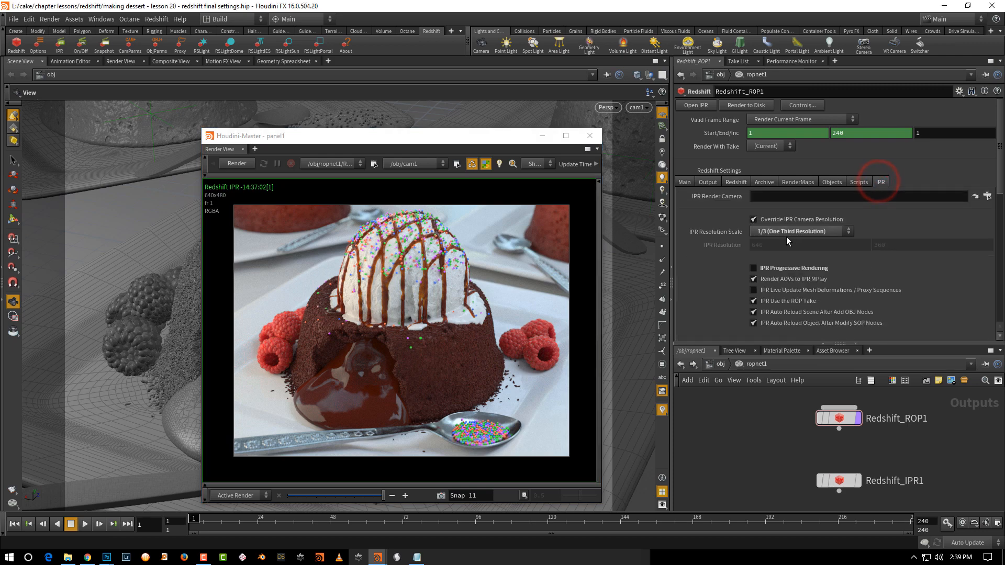
click(802, 232)
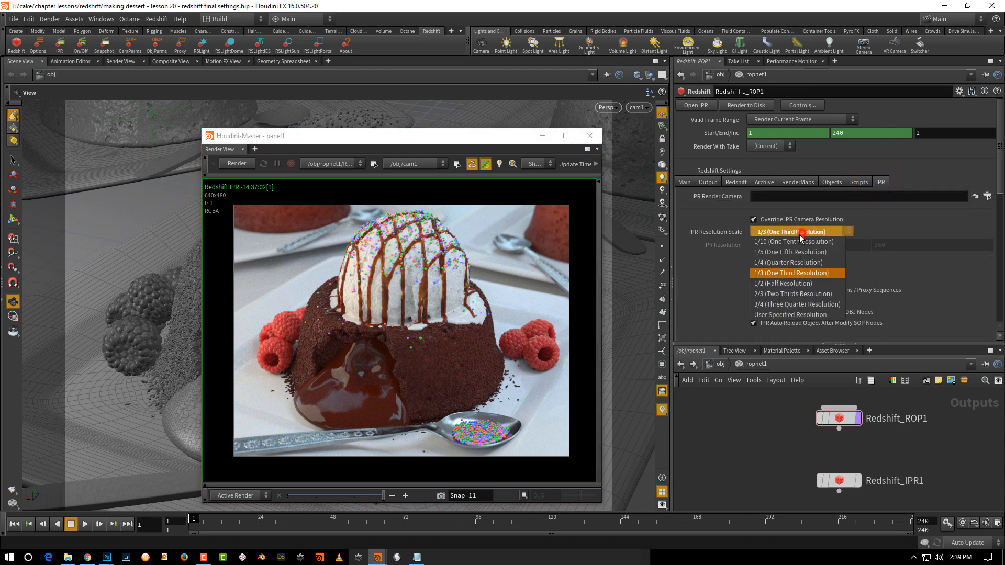
click(795, 294)
Enlarge the render view window and start an IPR render limited to a region over the ice cream's upper-left part.
drag(441, 136, 392, 19)
drag(557, 387, 668, 514)
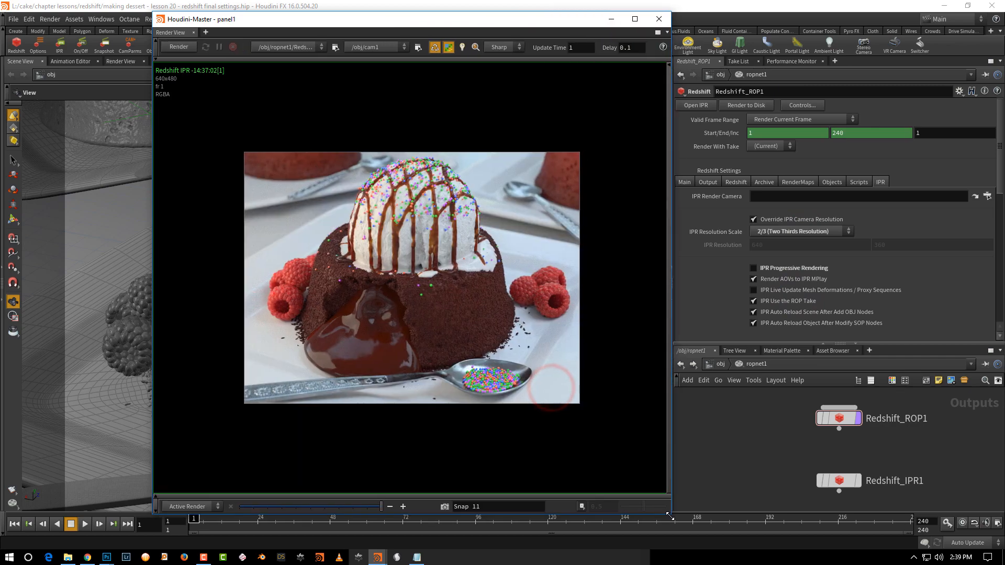
click(181, 46)
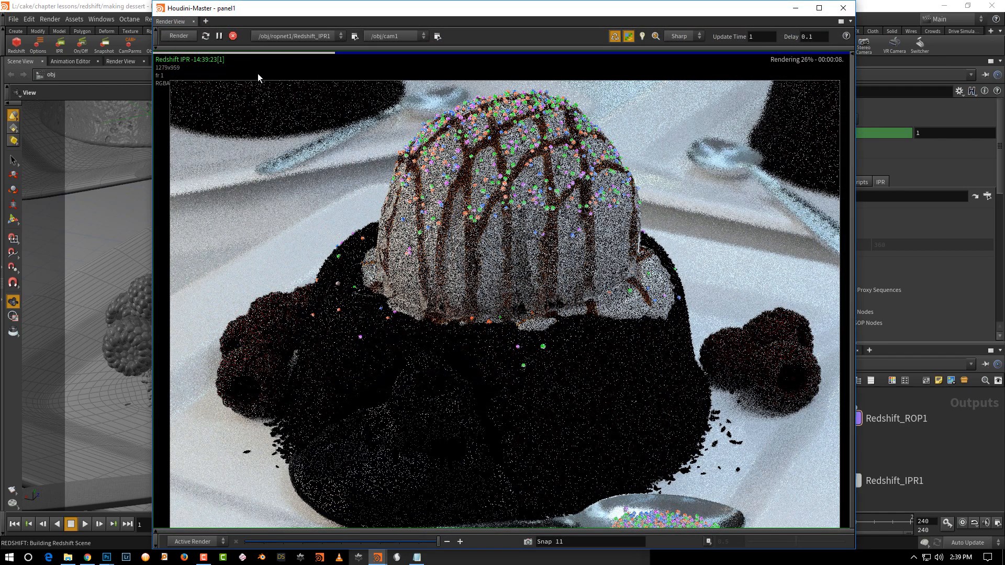
click(256, 73)
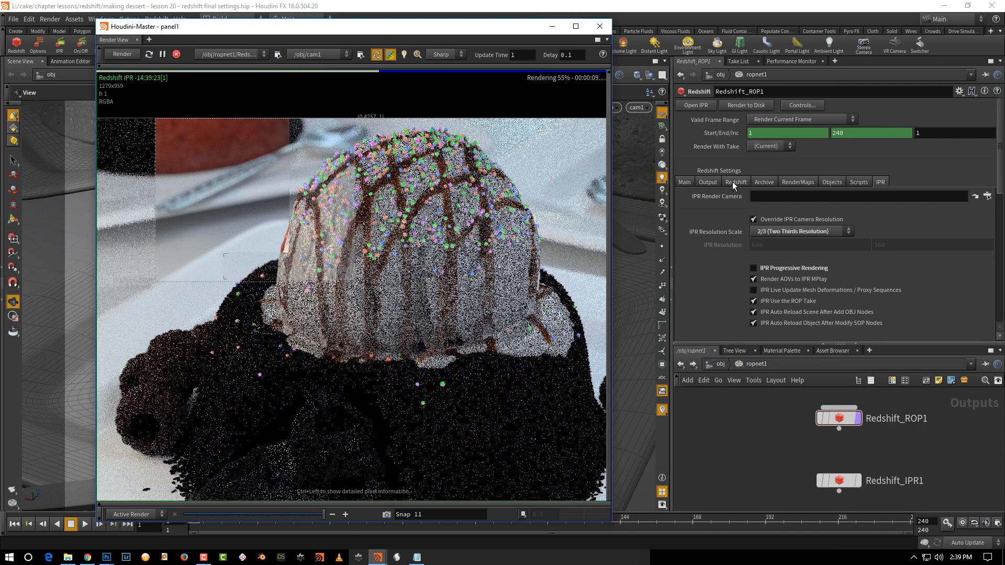
Set Redshift_ROP1's Adaptive Error Threshold to 0.01 and take snapshots of the region render.
click(734, 182)
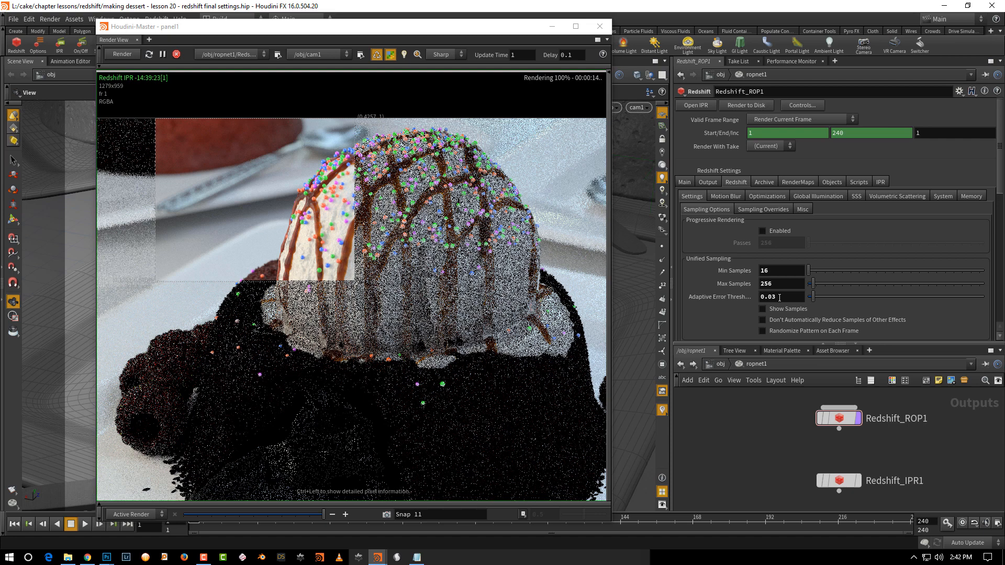
middle_drag(591, 328, 592, 299)
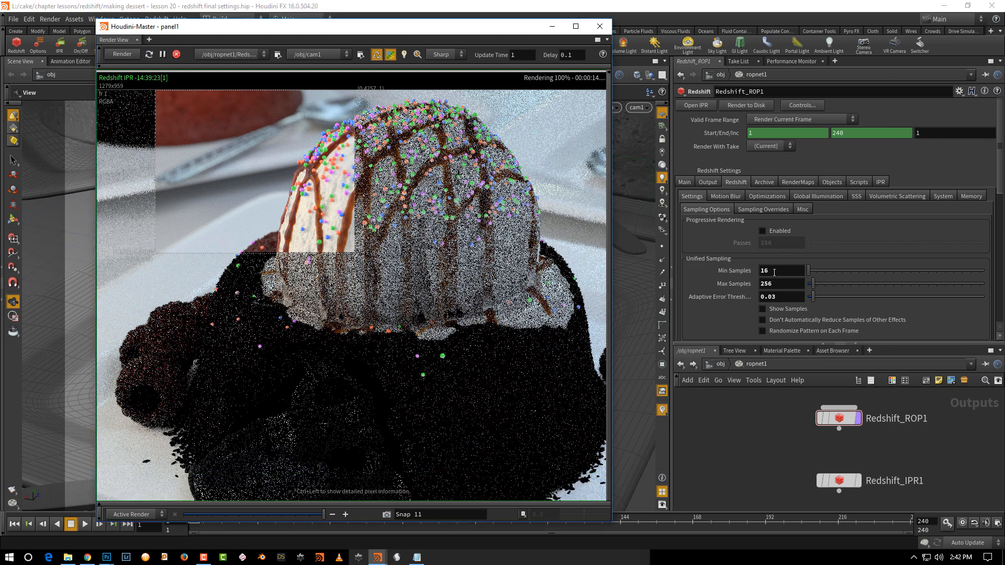
click(784, 296)
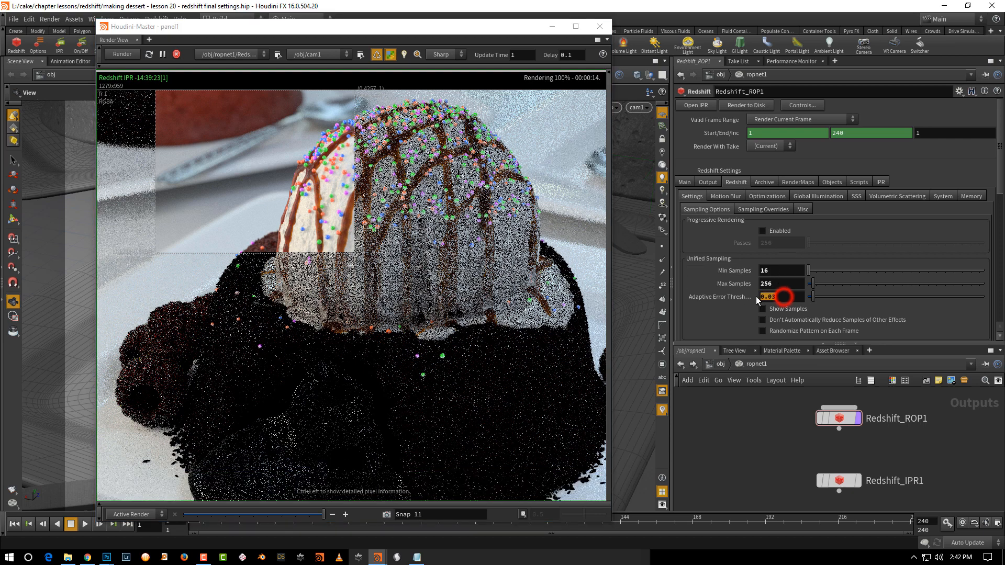
click(782, 295)
key(Return)
click(386, 515)
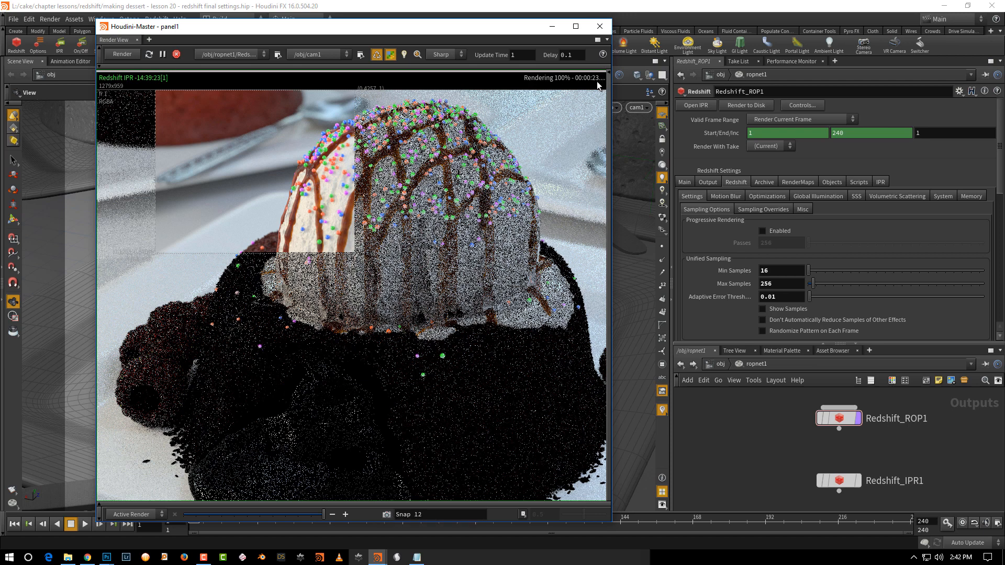
click(387, 514)
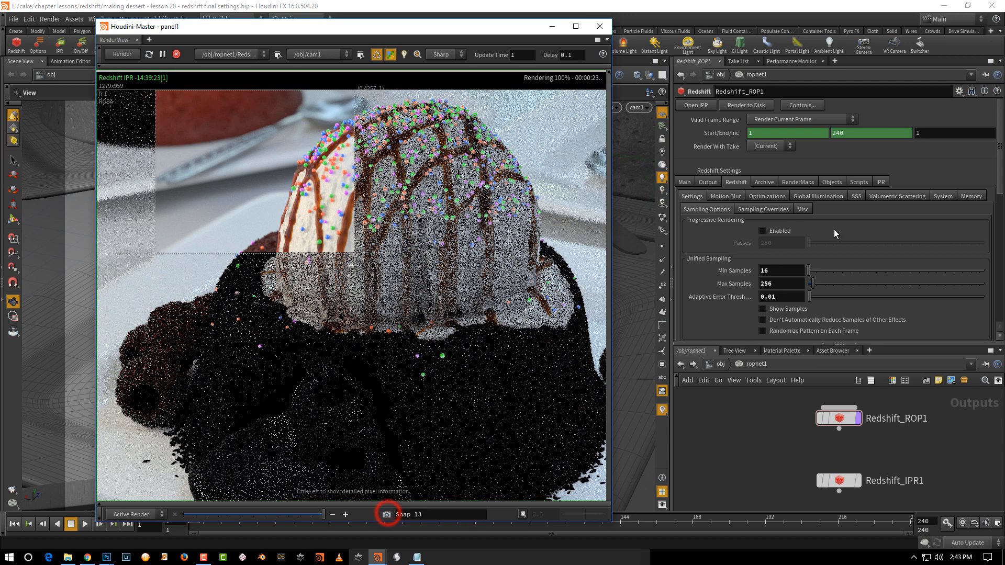
Set Redshift_ROP1's Adaptive Error Threshold to 0.03 and compare the region render with the stored snapshots.
click(770, 297)
text(3)
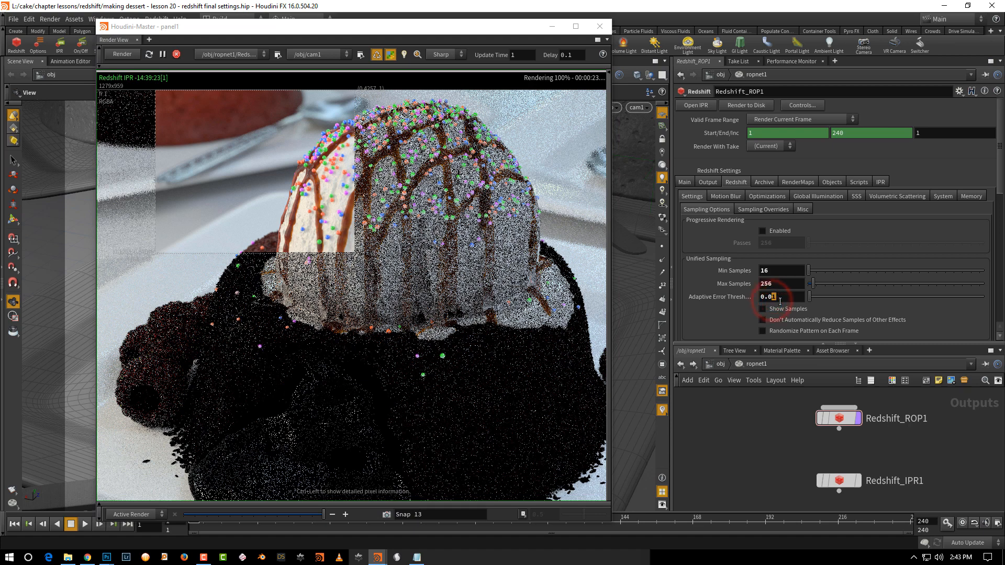
key(Return)
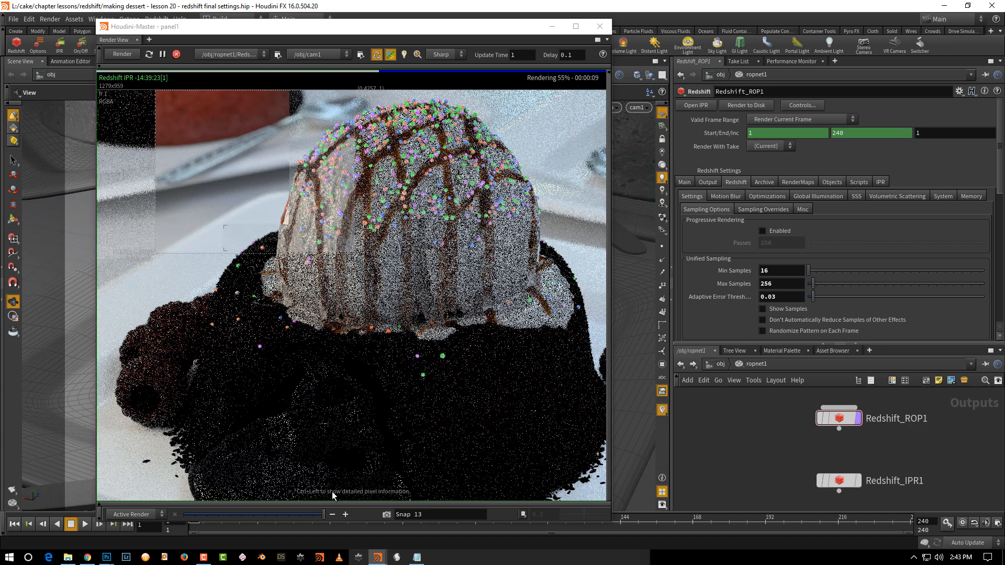
drag(323, 515, 309, 519)
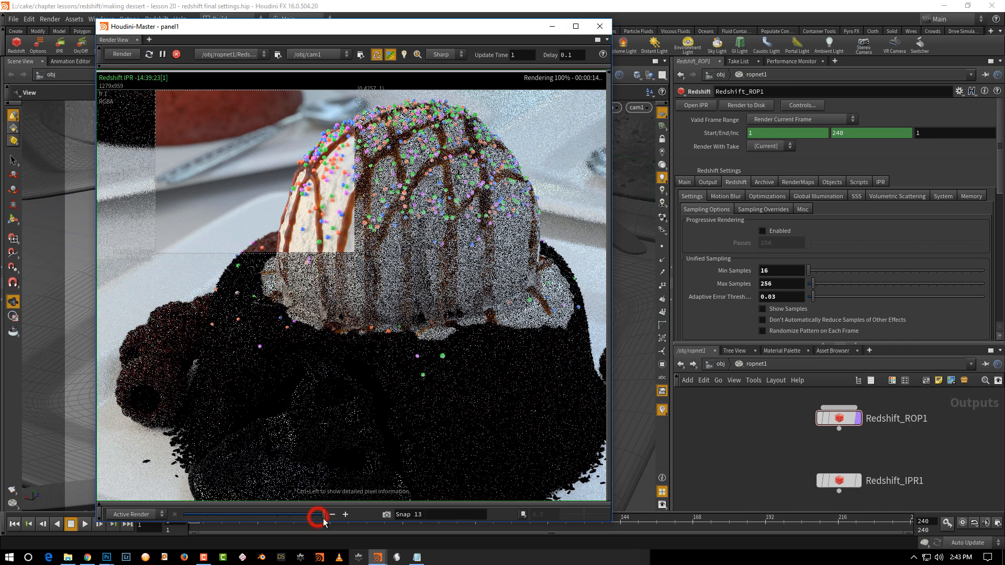
drag(314, 517, 324, 517)
drag(314, 515, 324, 518)
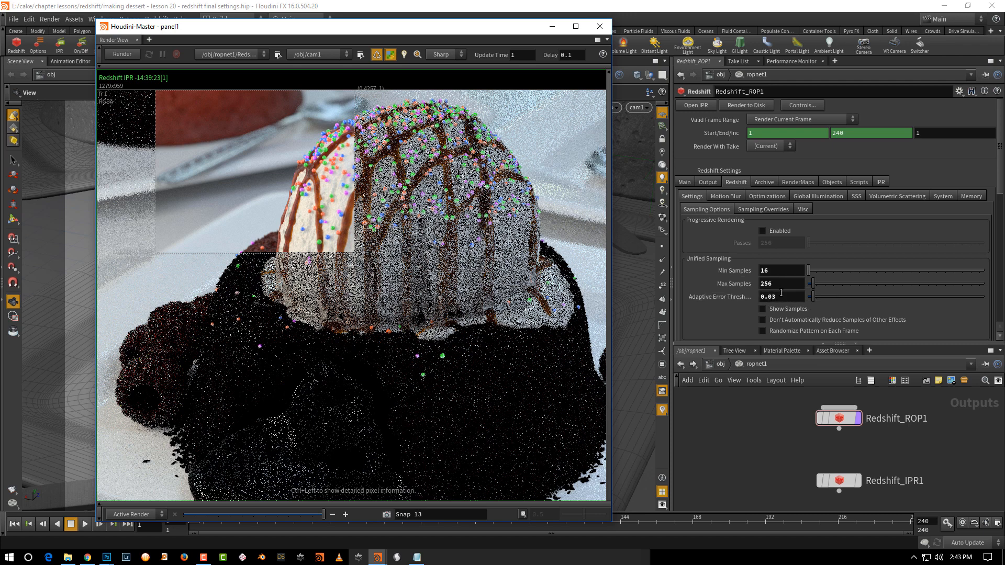
Set the Adaptive Error Threshold to 0.01 and the unified sampling Max Samples to 512.
double_click(767, 296)
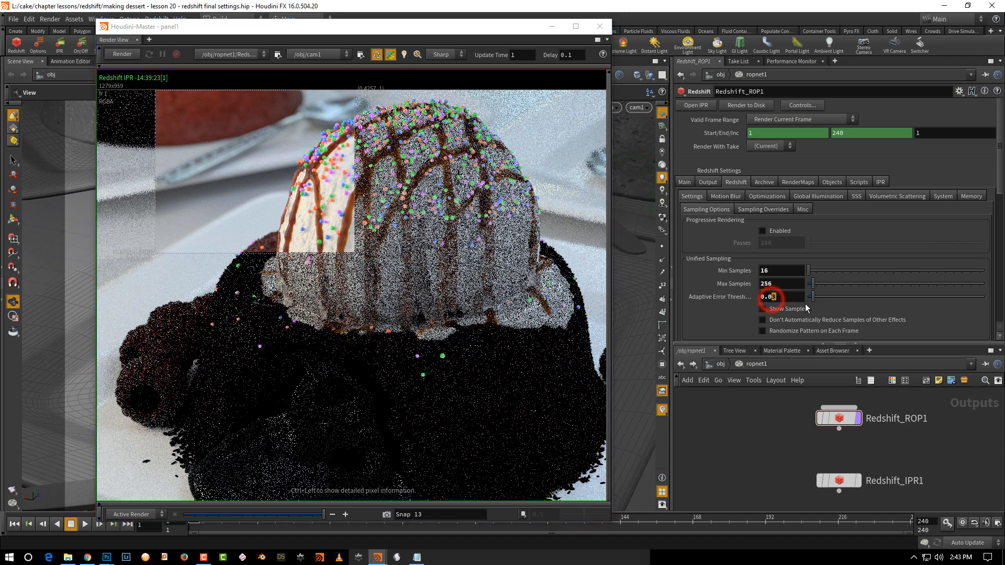
text(0.01)
key(Return)
double_click(782, 283)
text(512)
key(Return)
click(388, 406)
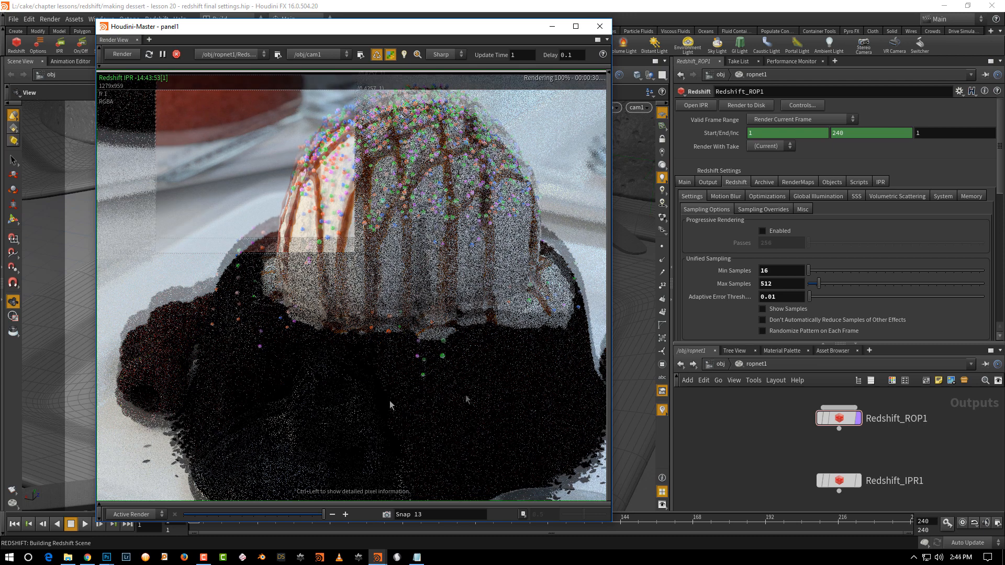
Switch to the Notepad notes, review the 960x540 sampling times for each error threshold, and dismiss the handwriting input.
click(416, 557)
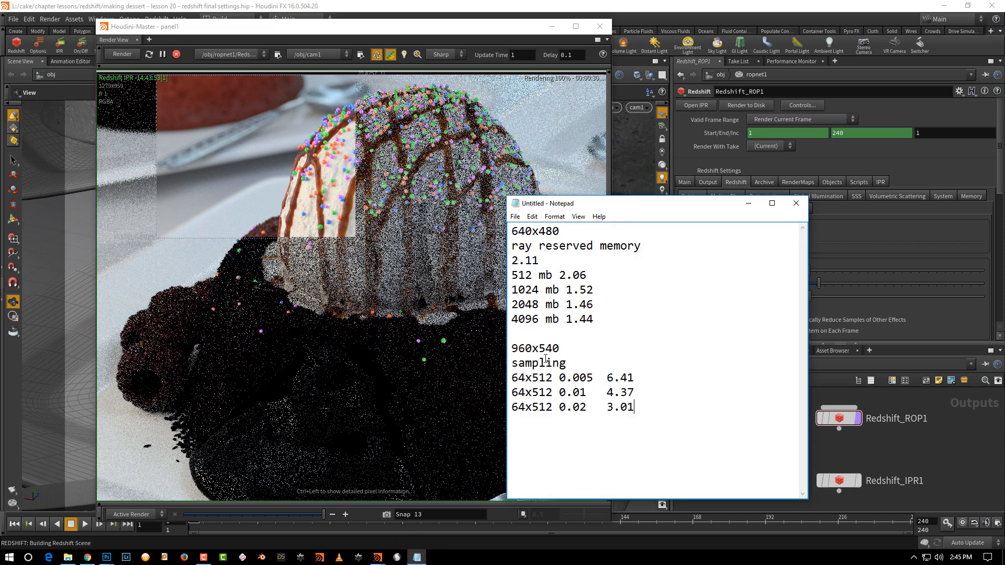
drag(559, 349, 512, 348)
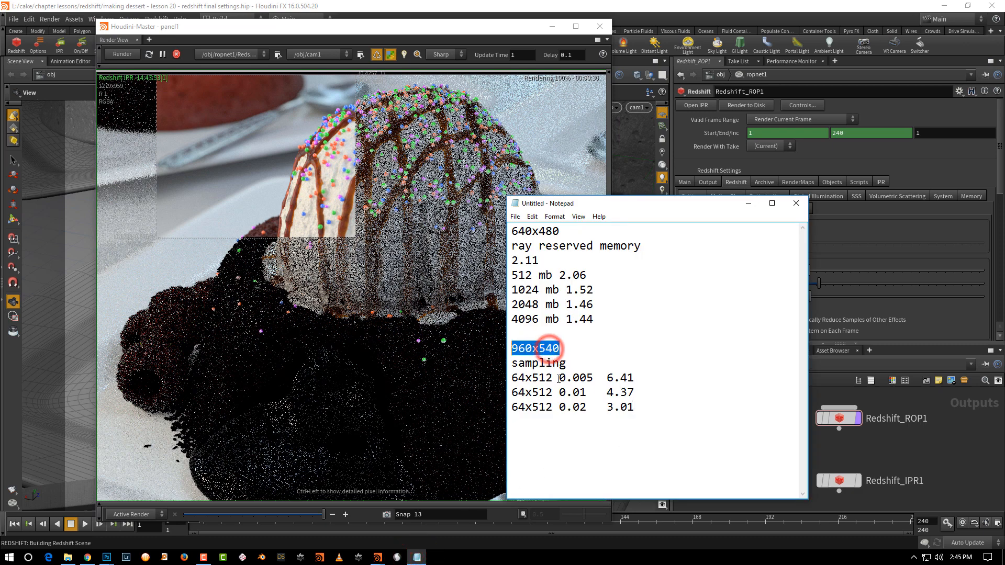
drag(553, 377, 511, 378)
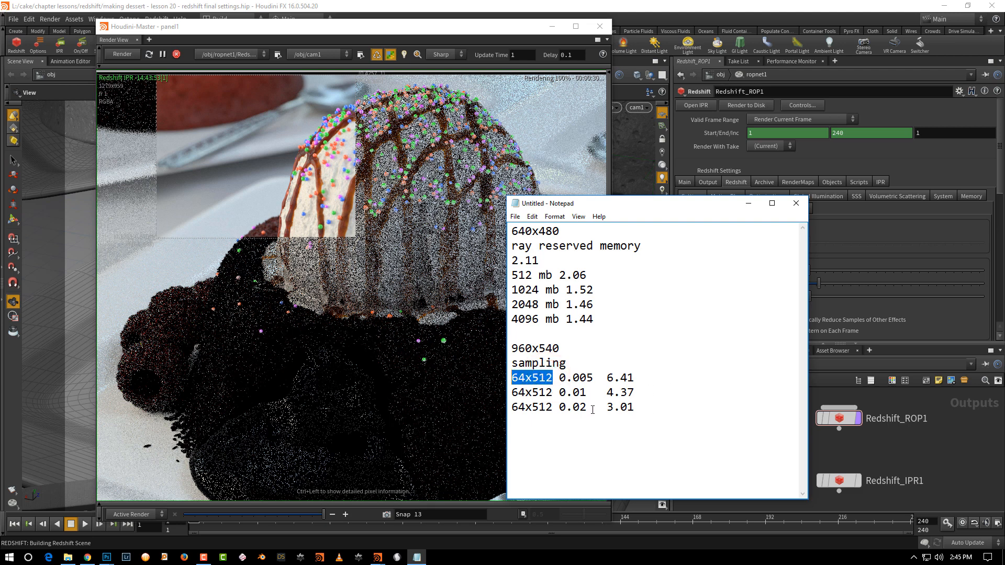
drag(559, 378, 634, 355)
click(635, 394)
click(578, 370)
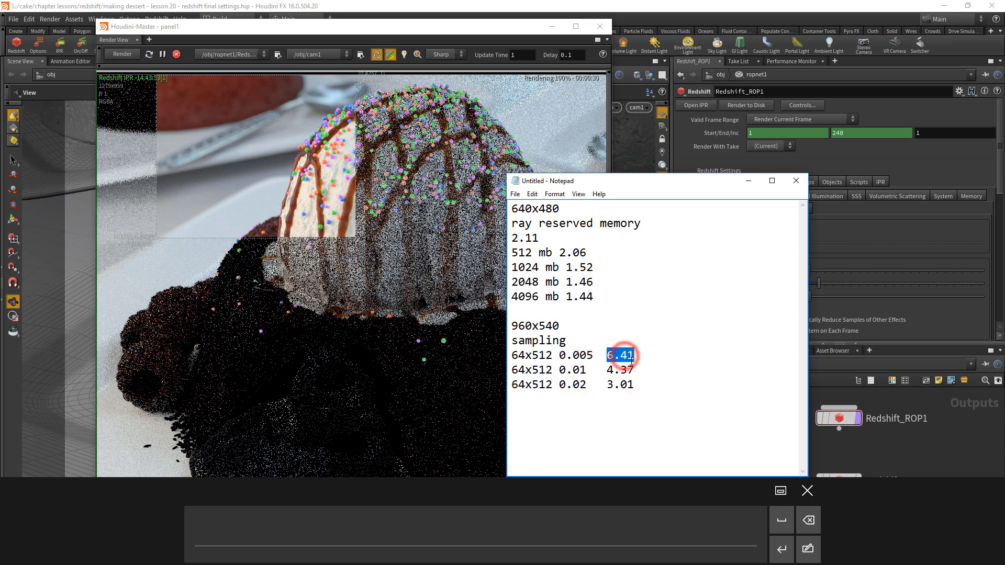
click(634, 354)
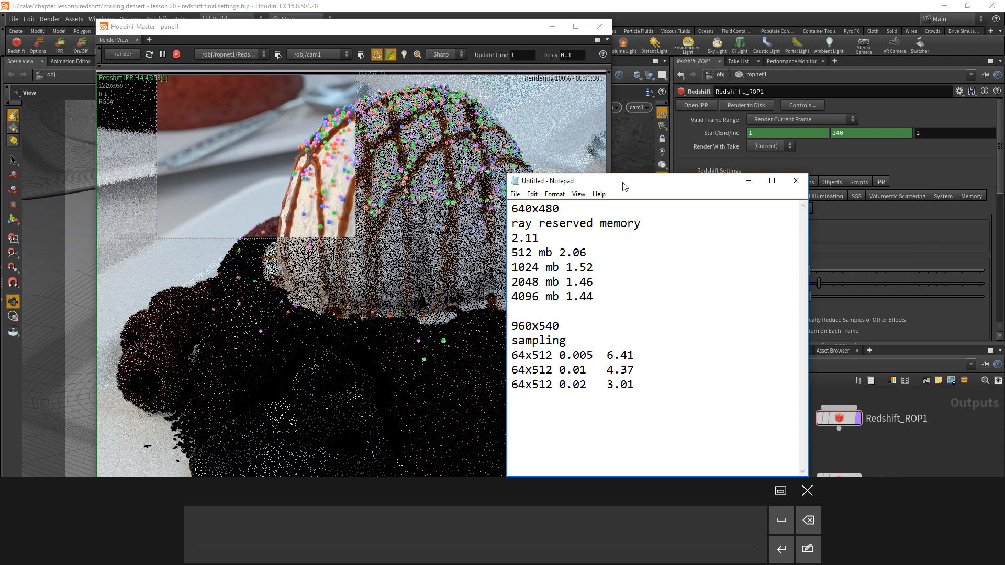
drag(638, 178, 785, 385)
click(807, 490)
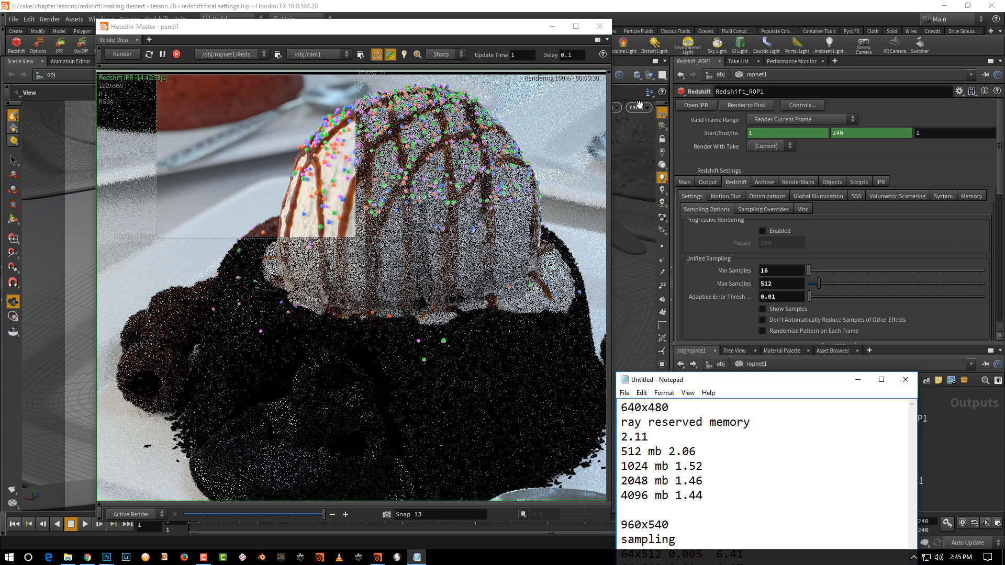
Move the notes over the render view and compare the ray reserved memory times for 2048 mb and 4096 mb.
drag(720, 383, 629, 235)
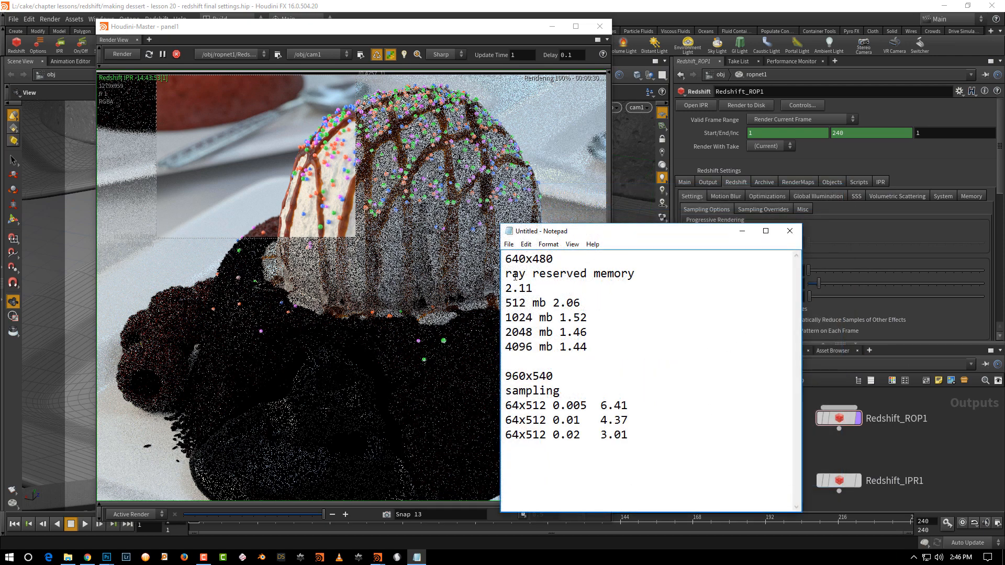
drag(512, 274, 632, 269)
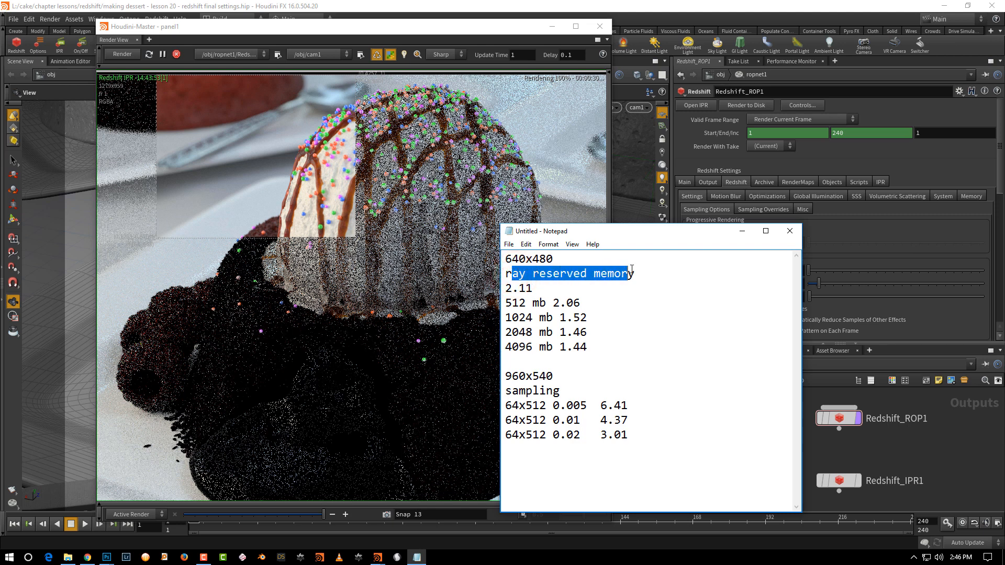
click(619, 330)
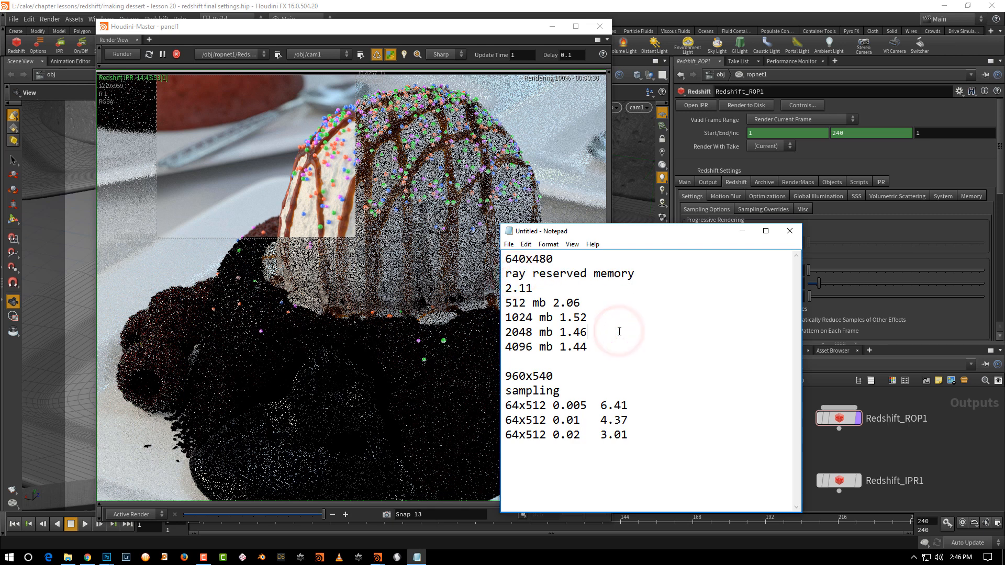
drag(533, 333, 506, 333)
click(533, 347)
click(578, 348)
double_click(584, 332)
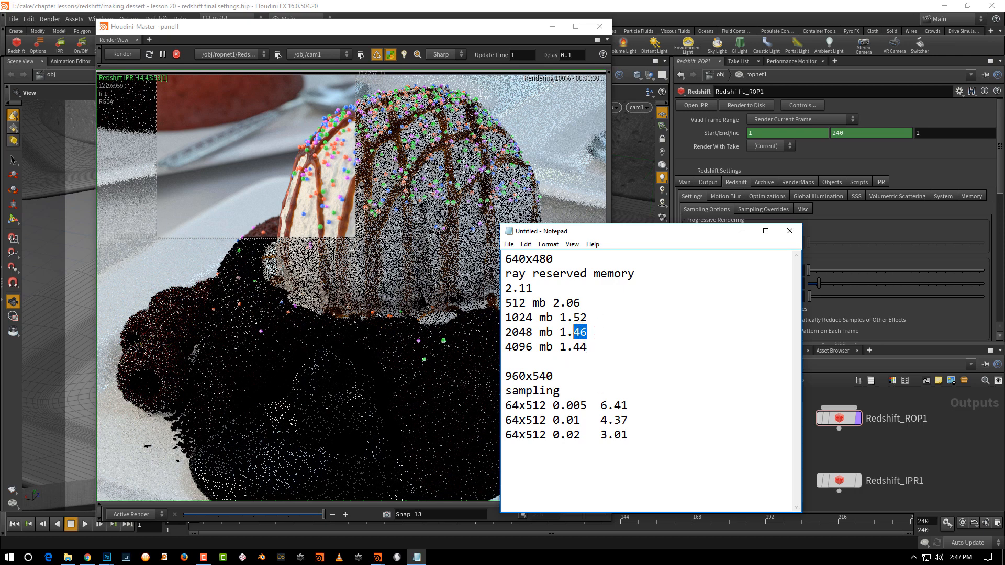
drag(587, 348, 505, 347)
click(532, 346)
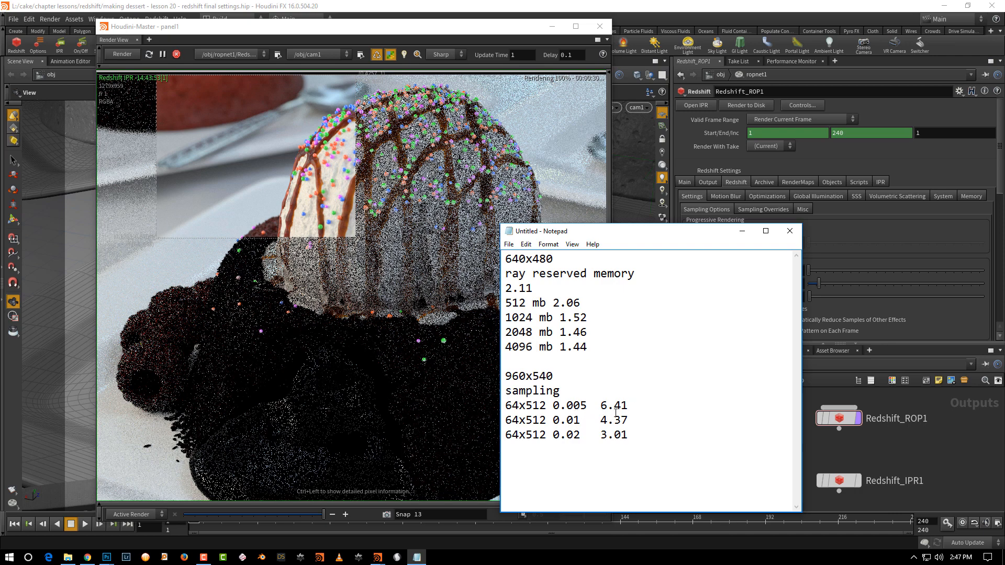
Review the noted 64x512 sampling times for the 0.005 threshold and move the notes away from the render view.
drag(631, 418, 608, 410)
click(586, 406)
double_click(578, 406)
click(601, 406)
drag(666, 233, 789, 229)
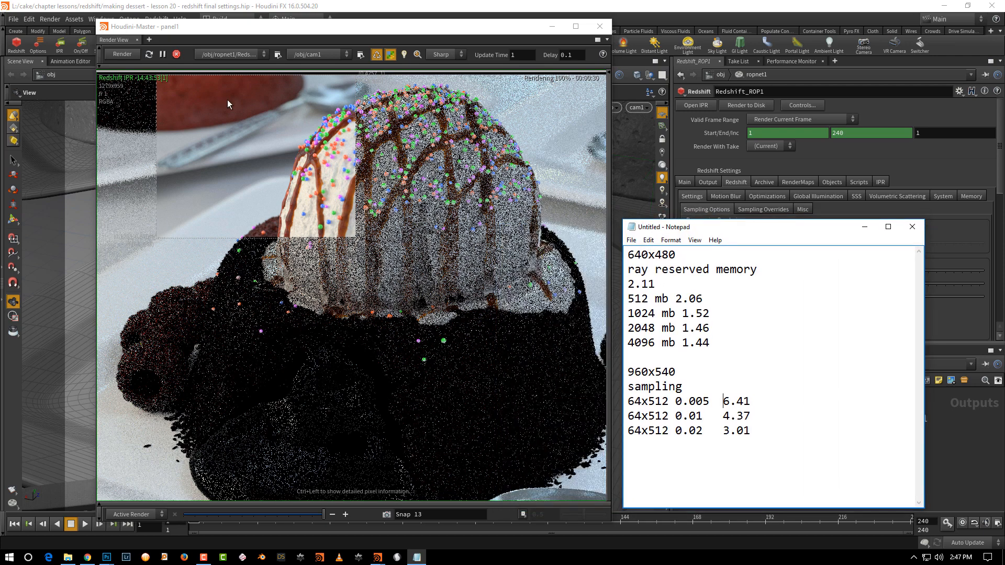
drag(816, 226, 836, 313)
Enable IPR Progressive Rendering on Redshift_ROP1 and enlarge the render view window to show the whole dessert.
click(881, 183)
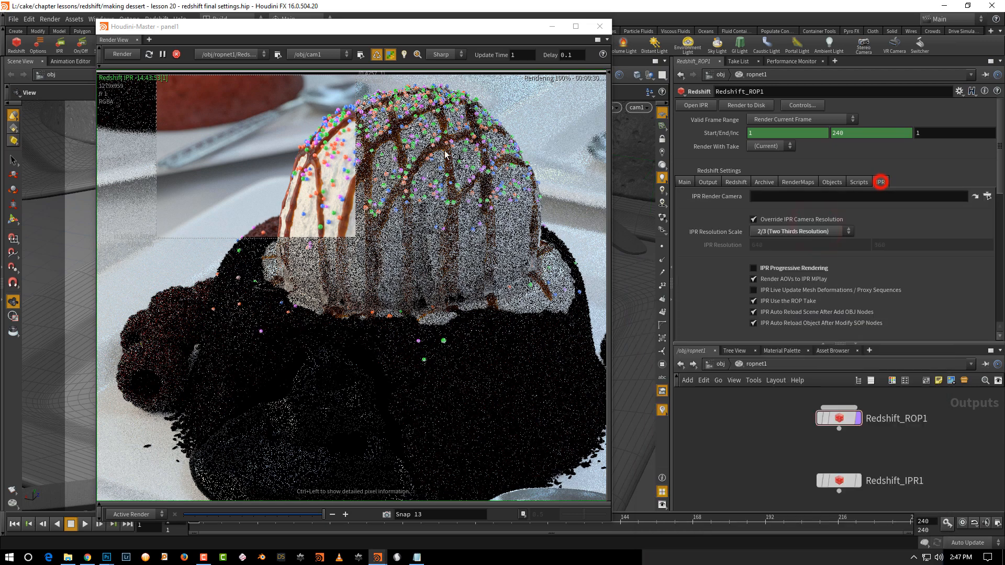
click(803, 269)
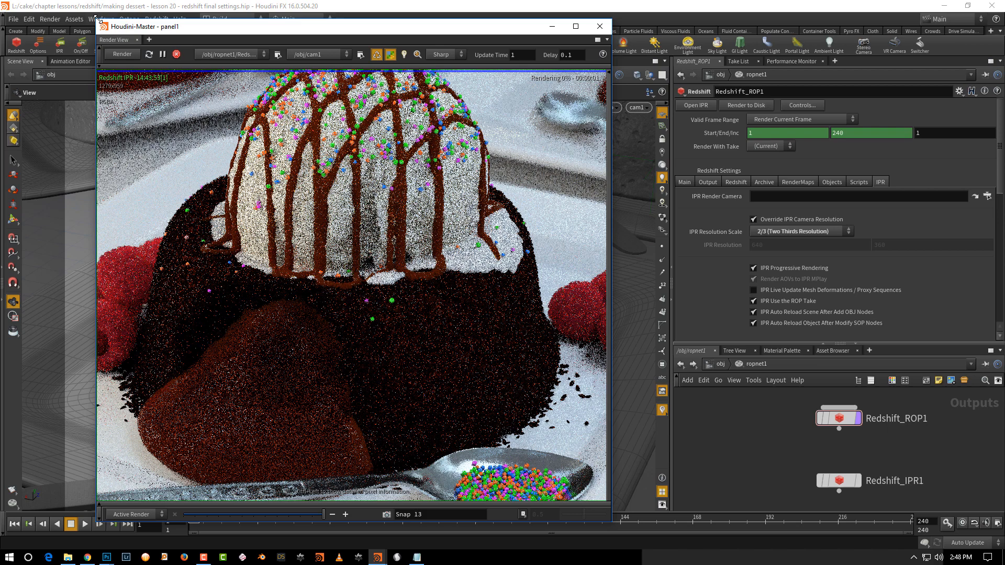
drag(97, 20, 16, 1)
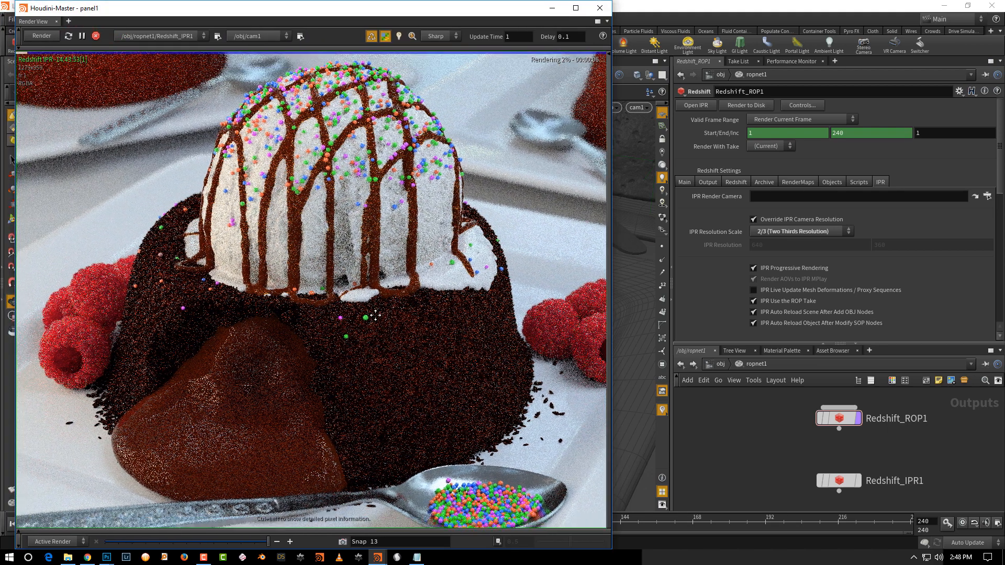
mouse_move(851, 428)
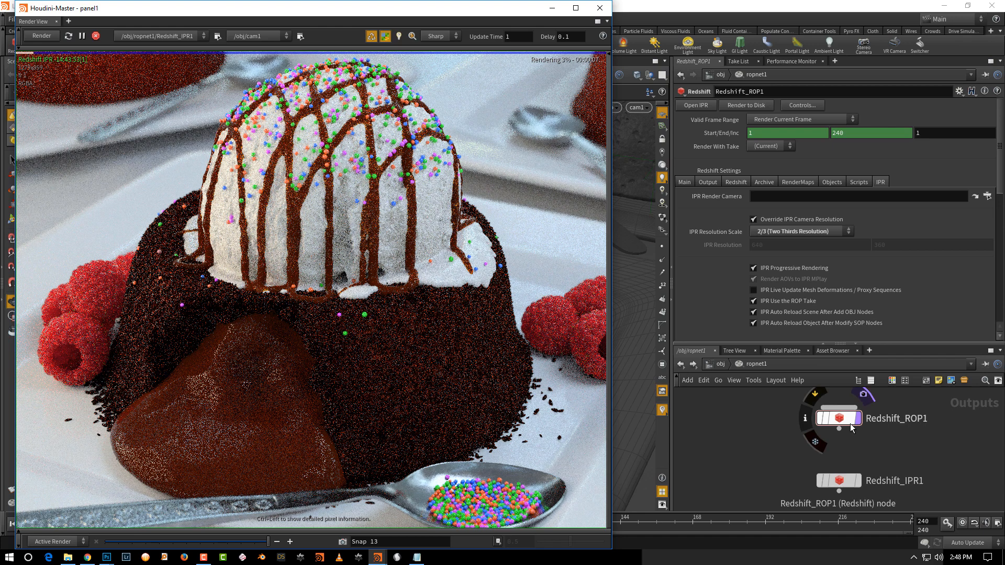